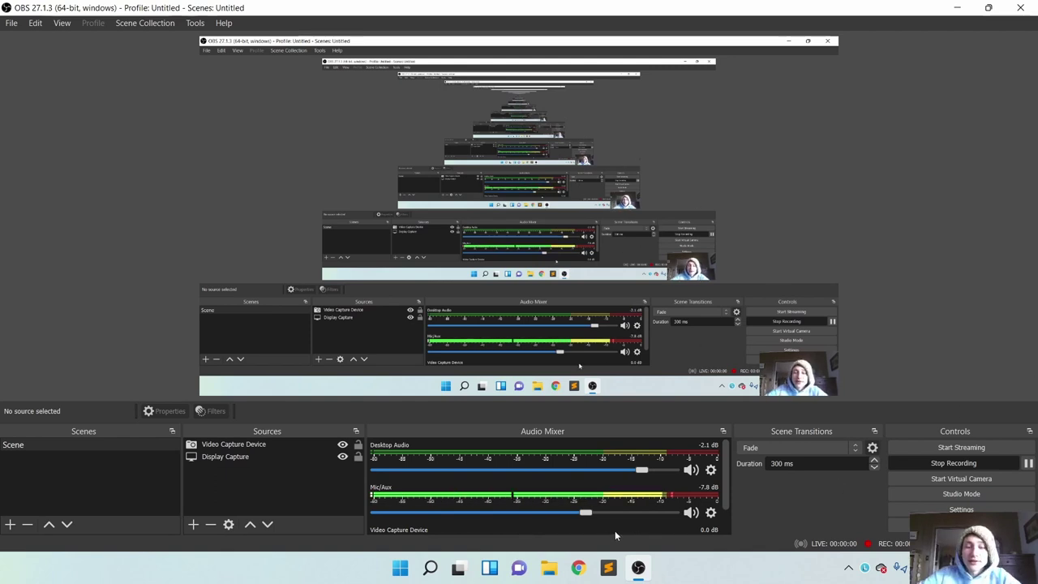
Step: Launch LMMS 1.2.2 from Windows Search by searching for 'lmms'
{"action": "left_click", "coordinate": [431, 571]}
{"action": "type", "text": "lmms"}
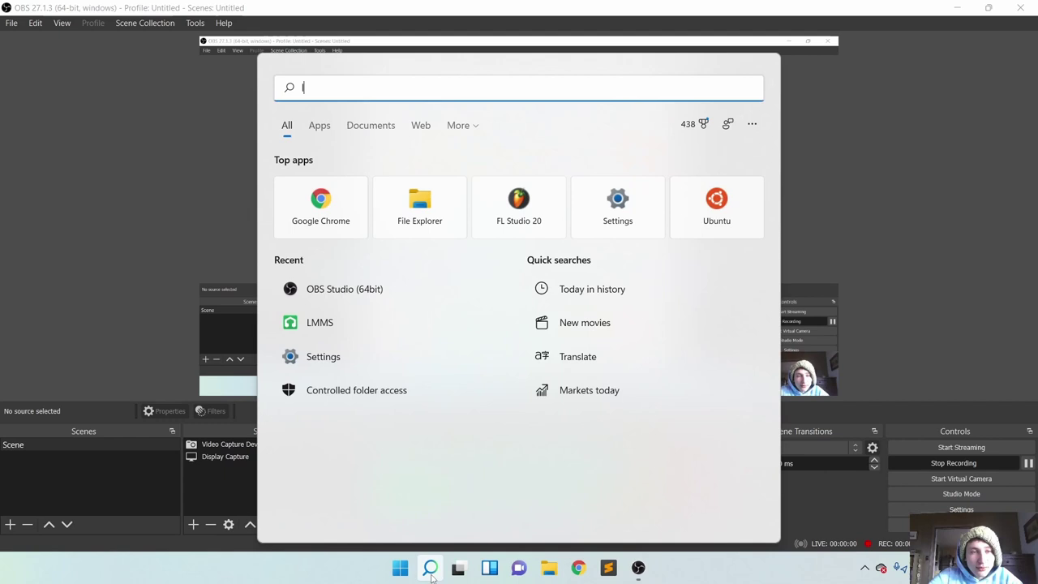
{"action": "key", "text": "Return"}
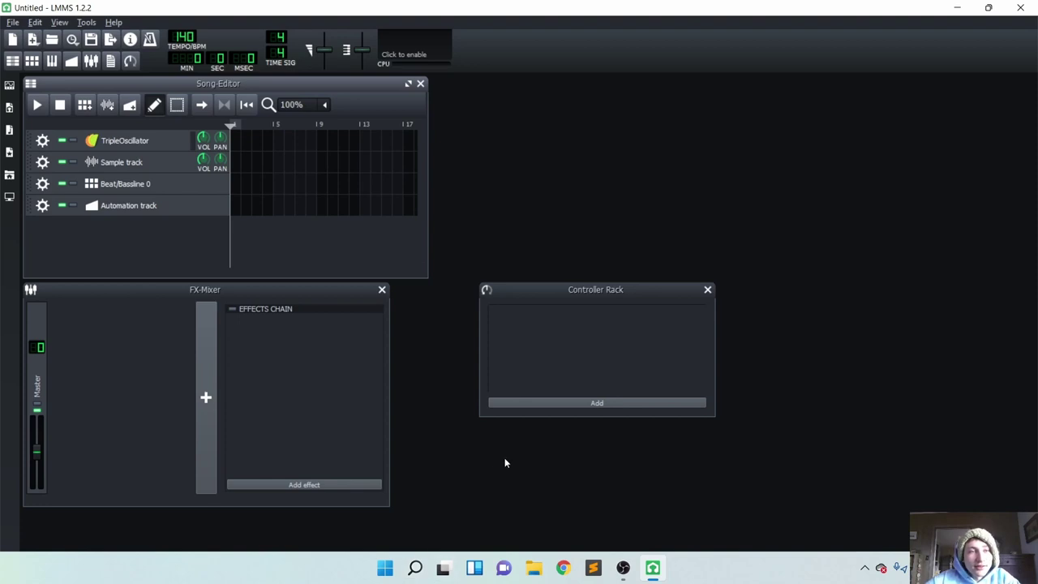
Step: Show the My Presets browser with AudioFileProcessor expanded, and the Beat+Bassline Editor
{"action": "left_click", "coordinate": [9, 153]}
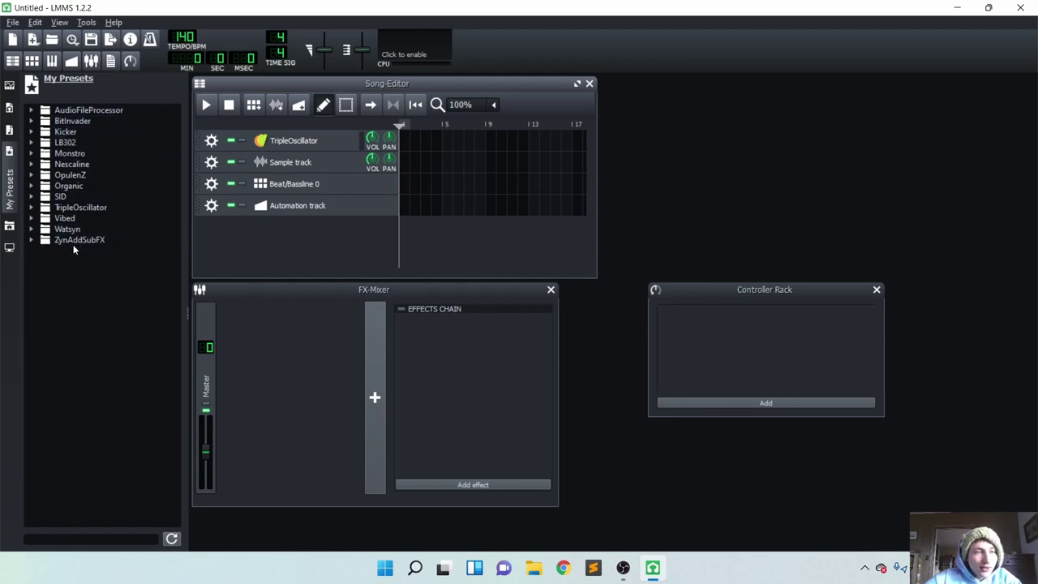
{"action": "left_click", "coordinate": [31, 111]}
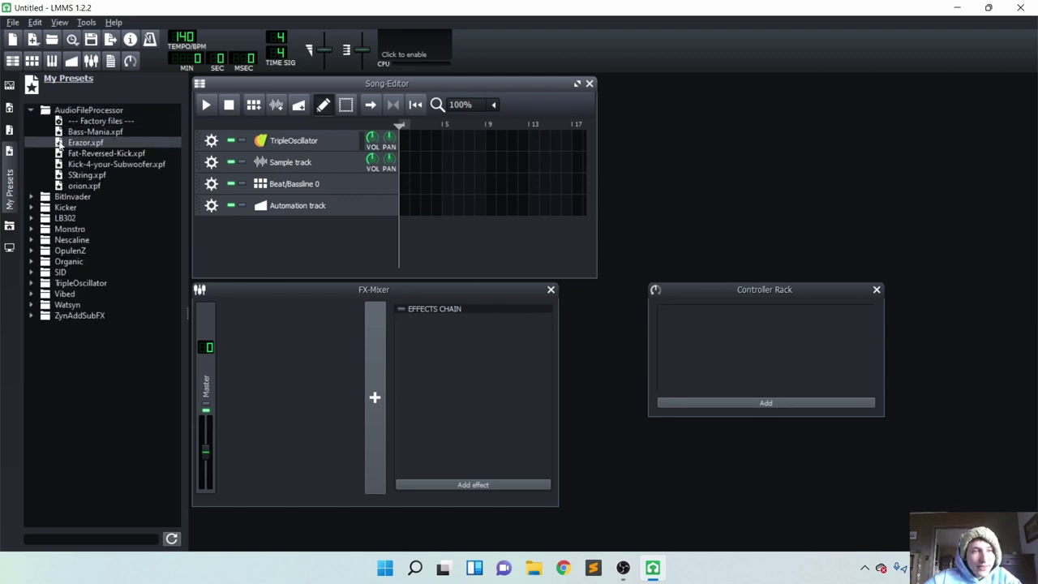
{"action": "left_click", "coordinate": [33, 63]}
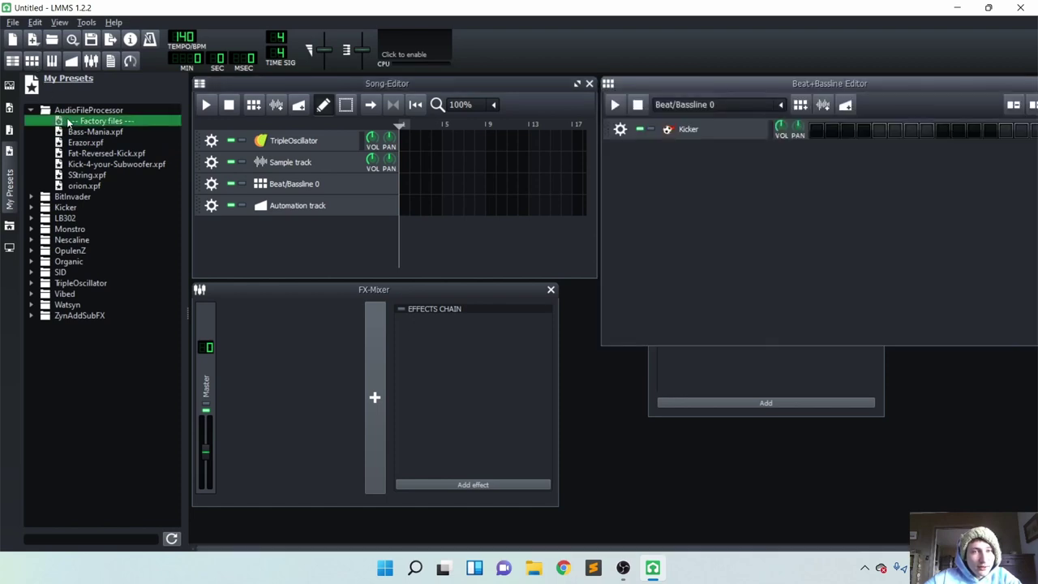
Step: Preview the Bass-Mania, Erazor, Fat-Reversed-Kick and SString presets, then collapse AudioFileProcessor
{"action": "left_click", "coordinate": [72, 132]}
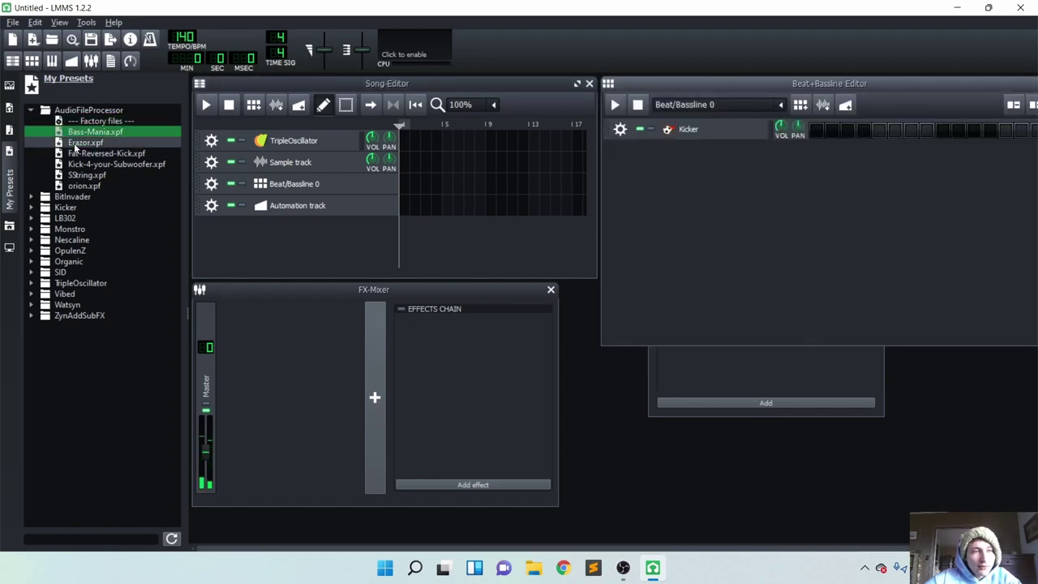
{"action": "left_click", "coordinate": [76, 143]}
{"action": "left_click", "coordinate": [82, 152]}
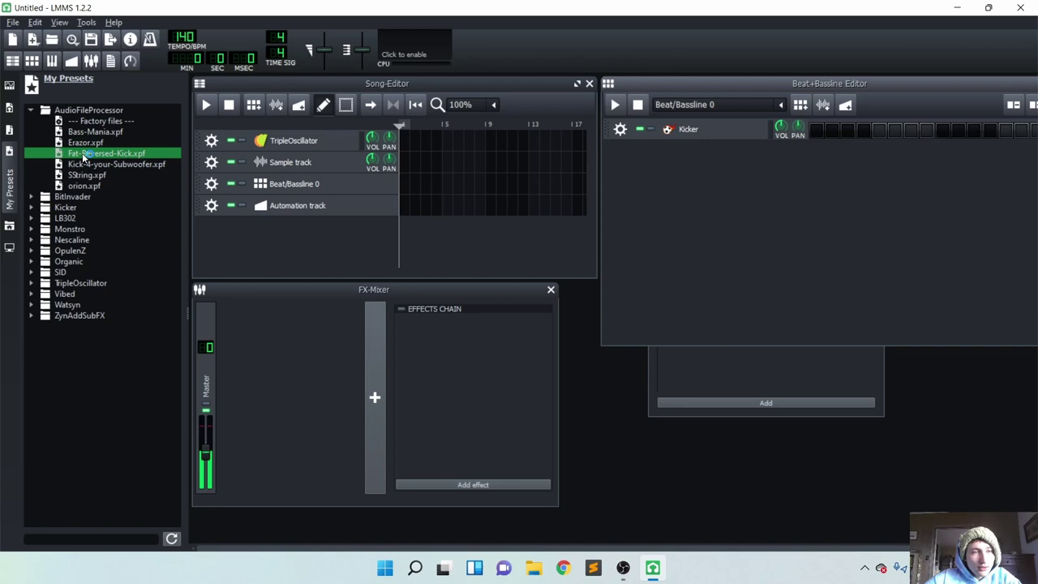
{"action": "left_click", "coordinate": [81, 174]}
{"action": "left_click", "coordinate": [31, 109]}
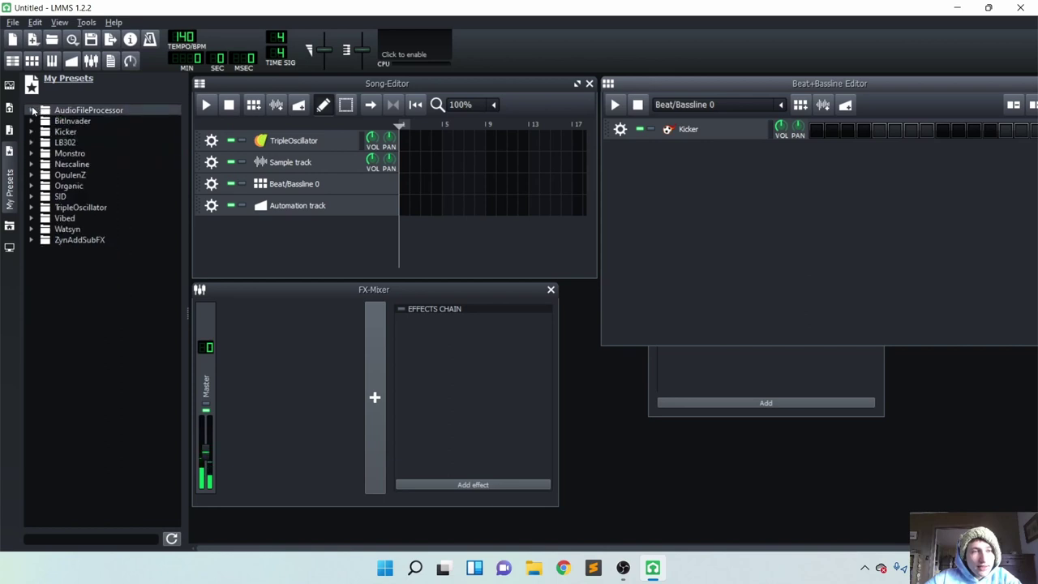
Step: Expand ZynAddSubFX > Fantasy and preview 0002-Emptyness2 and 0008-Space Voice1
{"action": "left_click", "coordinate": [30, 241]}
{"action": "scroll", "coordinate": [39, 275], "scroll_direction": "down", "scroll_amount": 1}
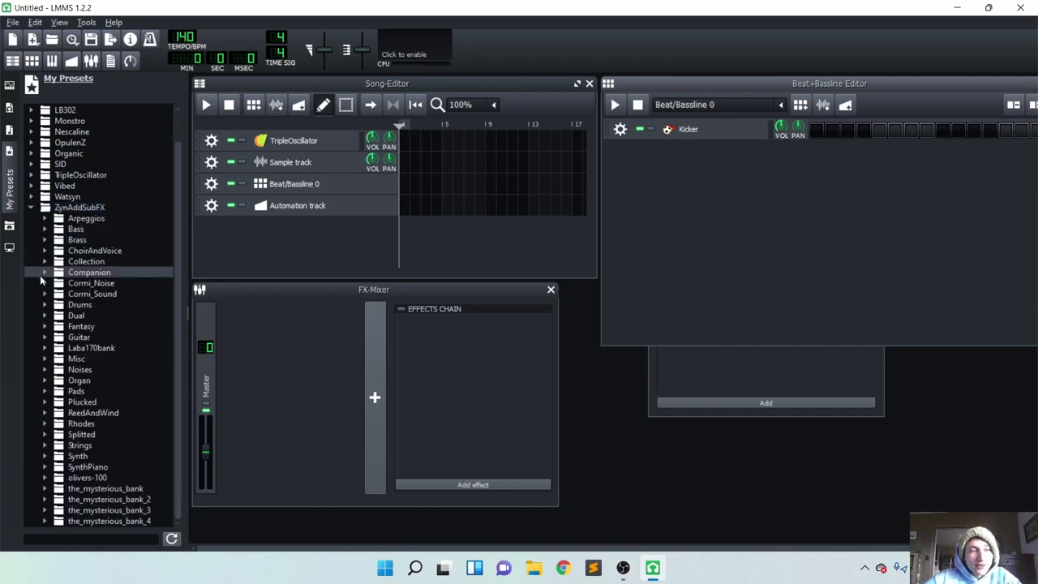
{"action": "scroll", "coordinate": [40, 274], "scroll_direction": "up", "scroll_amount": 1}
{"action": "scroll", "coordinate": [41, 272], "scroll_direction": "down", "scroll_amount": 1}
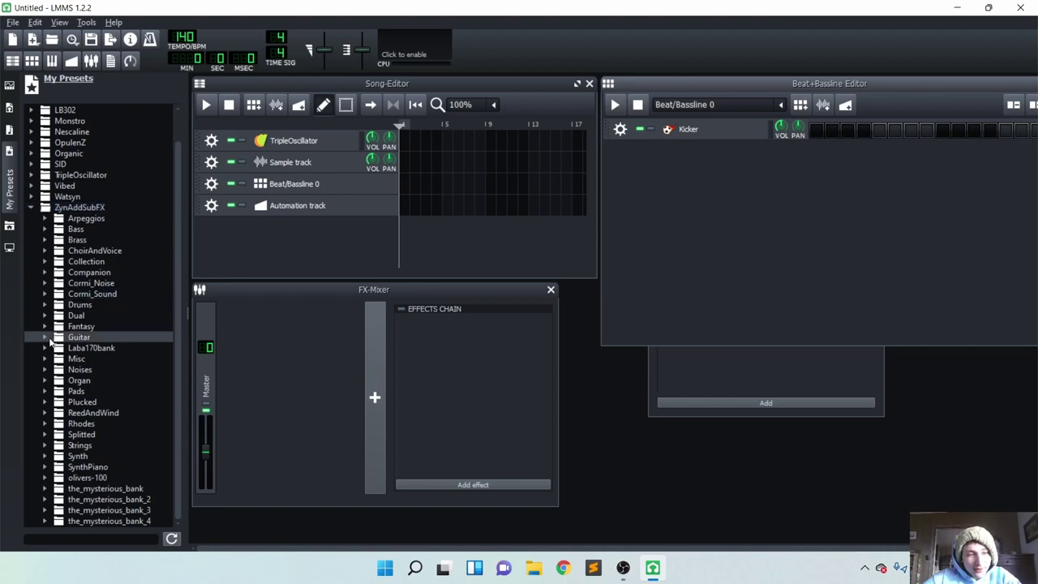
{"action": "left_click", "coordinate": [50, 326]}
{"action": "scroll", "coordinate": [51, 333], "scroll_direction": "down", "scroll_amount": 2}
{"action": "left_click", "coordinate": [71, 294]}
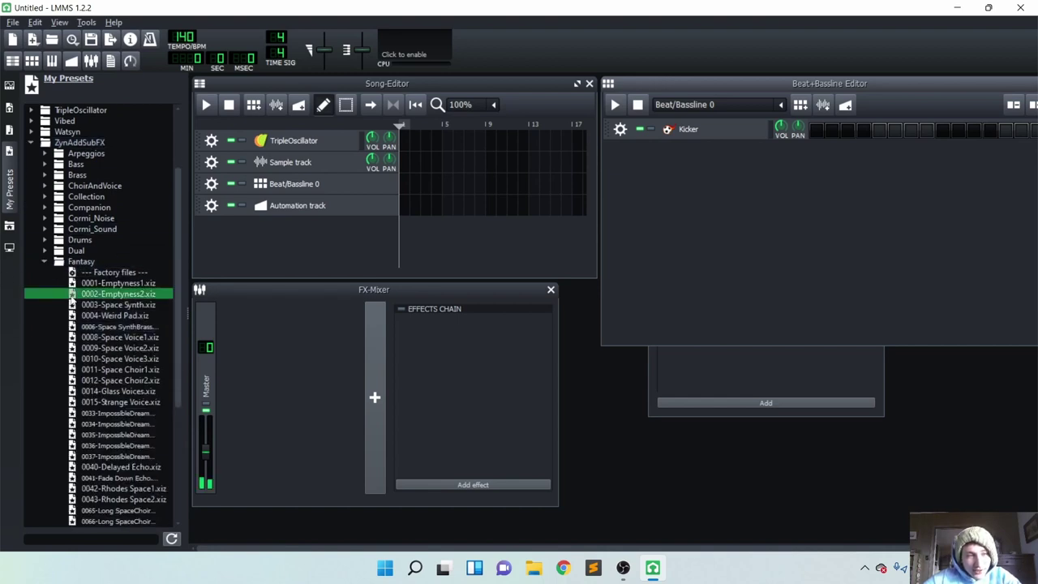
{"action": "left_click", "coordinate": [80, 337]}
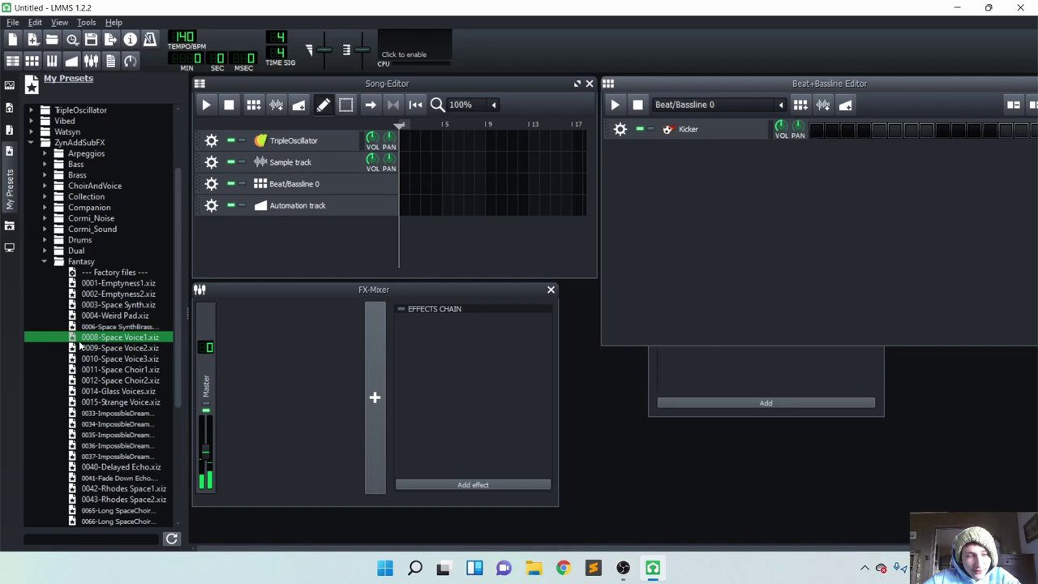
Step: Preview Space Voice3, Strange Voice, an ImpossibleDream preset and Rhodes Space1, then collapse Fantasy
{"action": "left_click", "coordinate": [100, 359]}
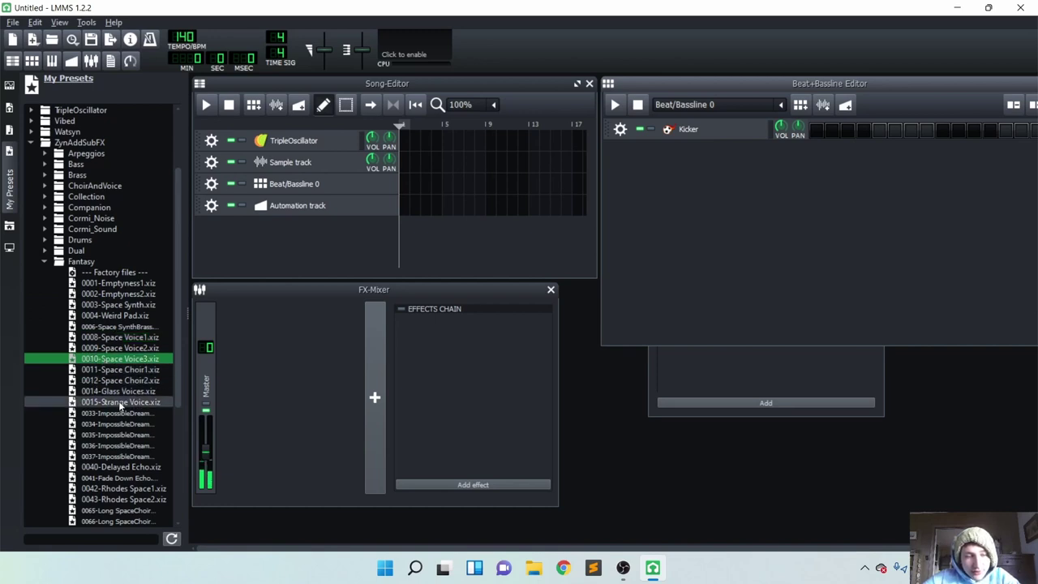
{"action": "left_click", "coordinate": [121, 403]}
{"action": "left_click", "coordinate": [120, 424]}
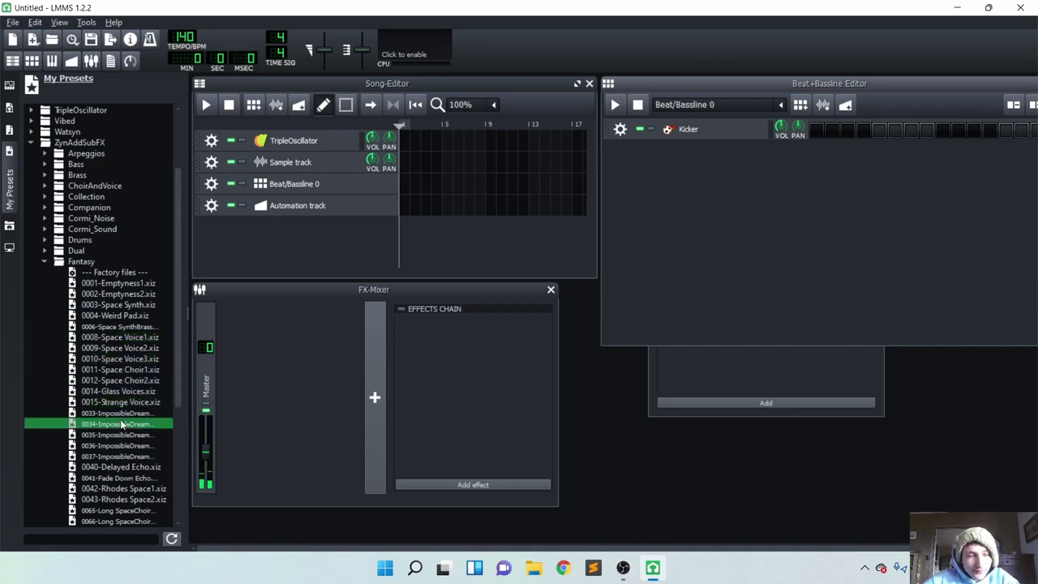
{"action": "scroll", "coordinate": [120, 424], "scroll_direction": "down", "scroll_amount": 2}
{"action": "left_click", "coordinate": [121, 423]}
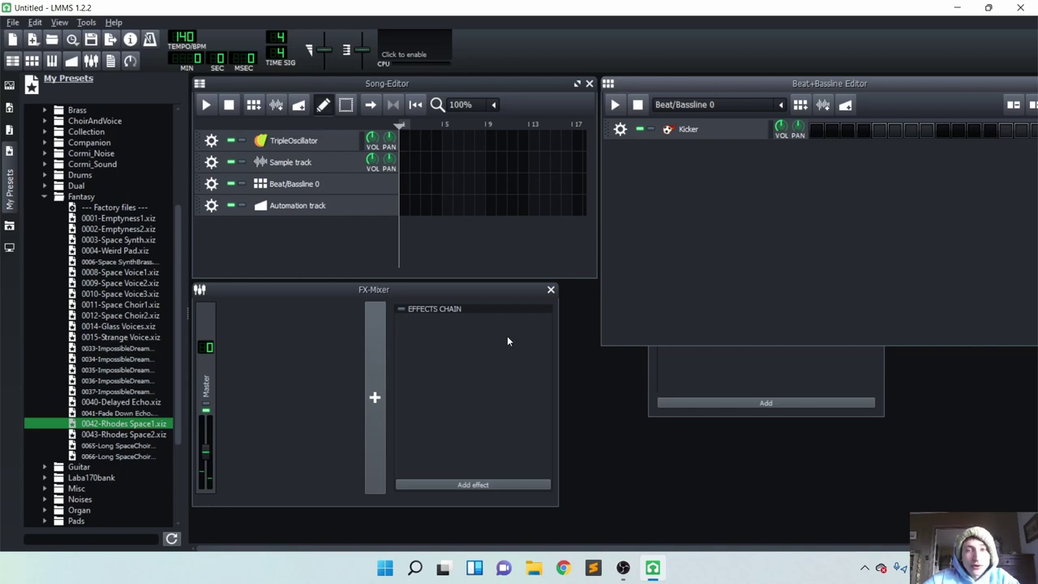
{"action": "left_click", "coordinate": [44, 196]}
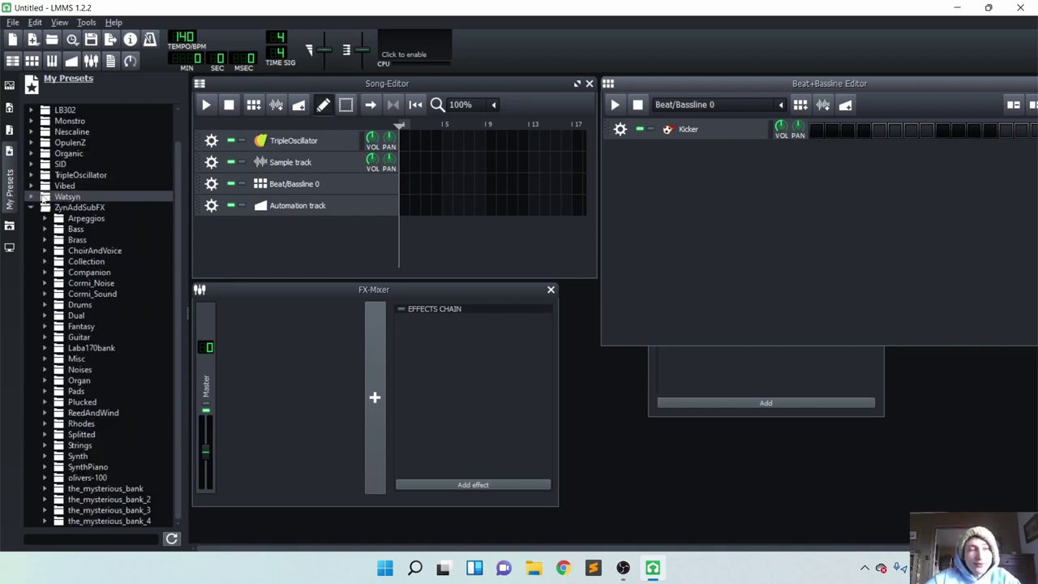
Step: In Pads, preview sin2x, Resonance Pad1 and Synth Pad 1, 3 and 5, then collapse it
{"action": "left_click", "coordinate": [42, 391]}
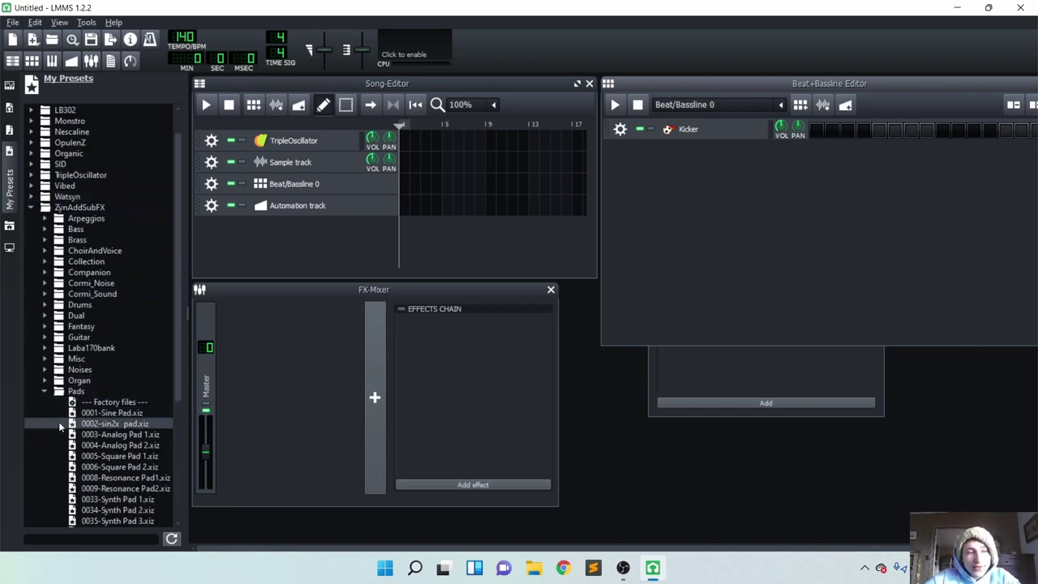
{"action": "left_click", "coordinate": [59, 423]}
{"action": "scroll", "coordinate": [69, 437], "scroll_direction": "down", "scroll_amount": 1}
{"action": "left_click", "coordinate": [76, 445]}
{"action": "scroll", "coordinate": [75, 446], "scroll_direction": "down", "scroll_amount": 2}
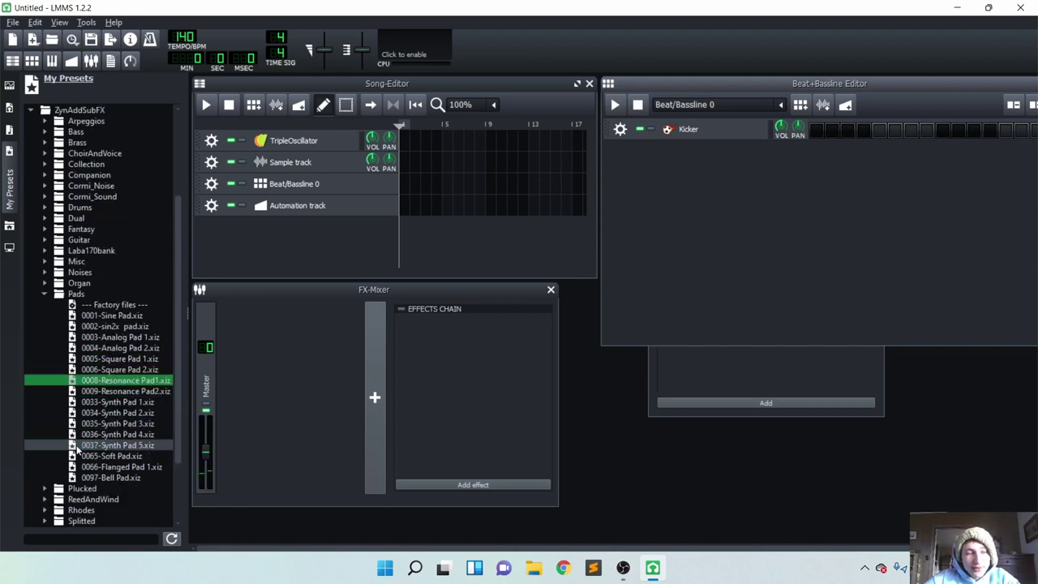
{"action": "left_click", "coordinate": [77, 446]}
{"action": "left_click", "coordinate": [99, 401]}
{"action": "left_click", "coordinate": [104, 423]}
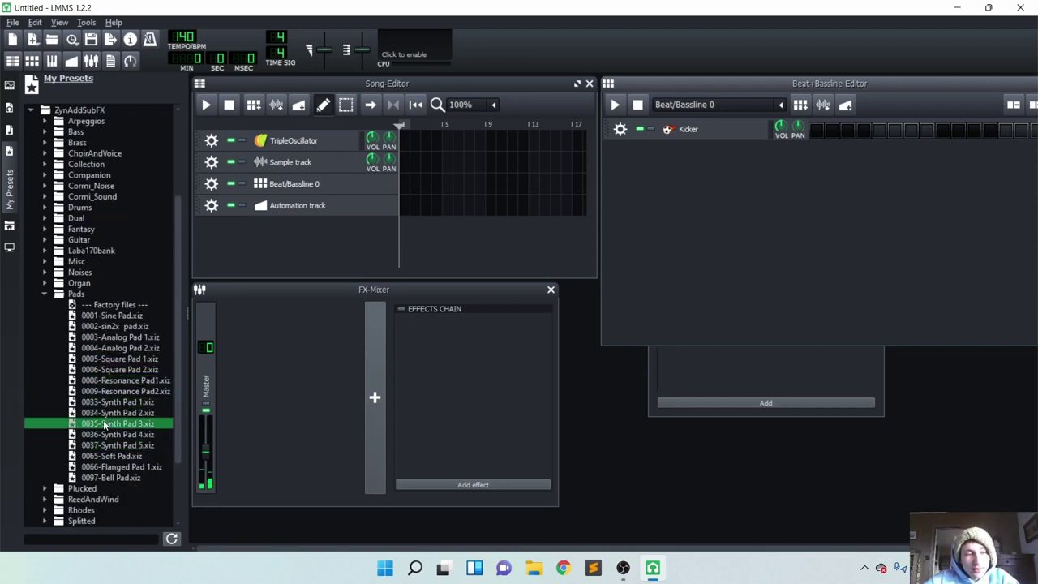
{"action": "left_click", "coordinate": [104, 381]}
{"action": "left_click", "coordinate": [45, 294]}
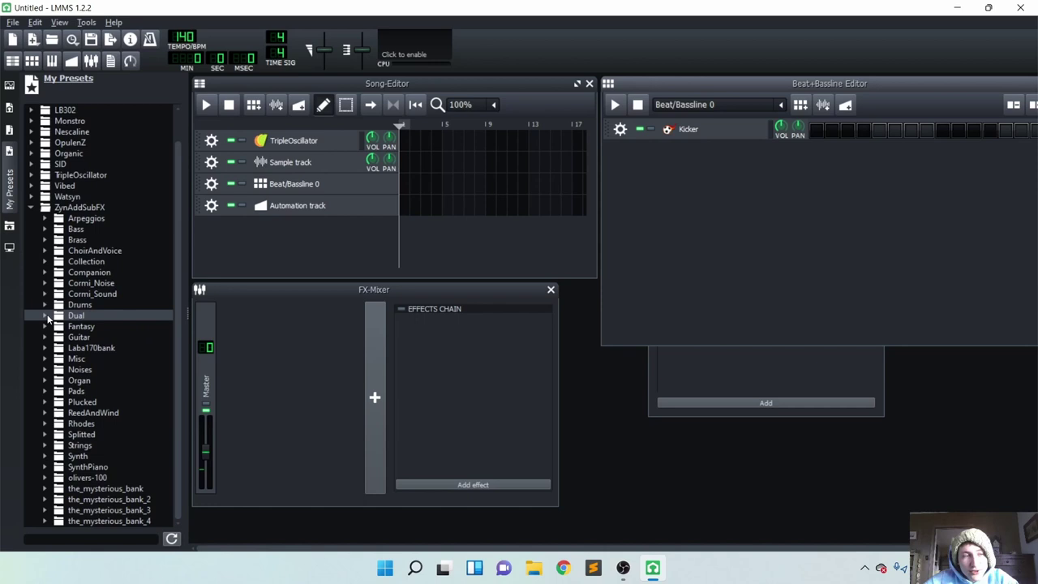
Step: In the_mysterious_bank, preview strings_pad, supersaw, sine_pad, bass2 and synth_bass, then collapse it
{"action": "left_click", "coordinate": [45, 488]}
{"action": "left_click", "coordinate": [97, 510]}
{"action": "scroll", "coordinate": [97, 487], "scroll_direction": "down", "scroll_amount": 4}
{"action": "left_click", "coordinate": [106, 488]}
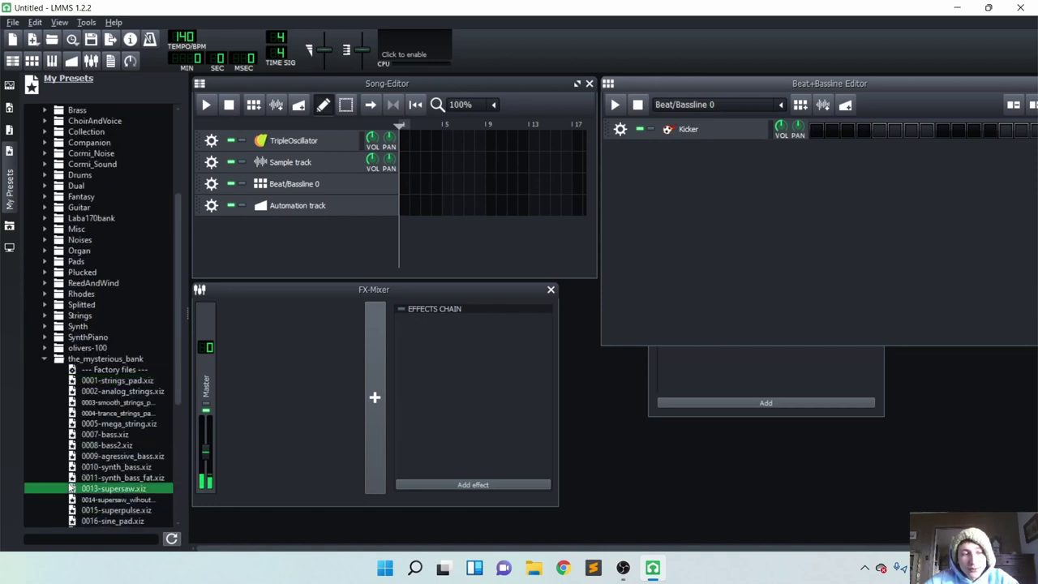
{"action": "left_click", "coordinate": [87, 521]}
{"action": "left_click", "coordinate": [106, 445]}
{"action": "left_click", "coordinate": [98, 467]}
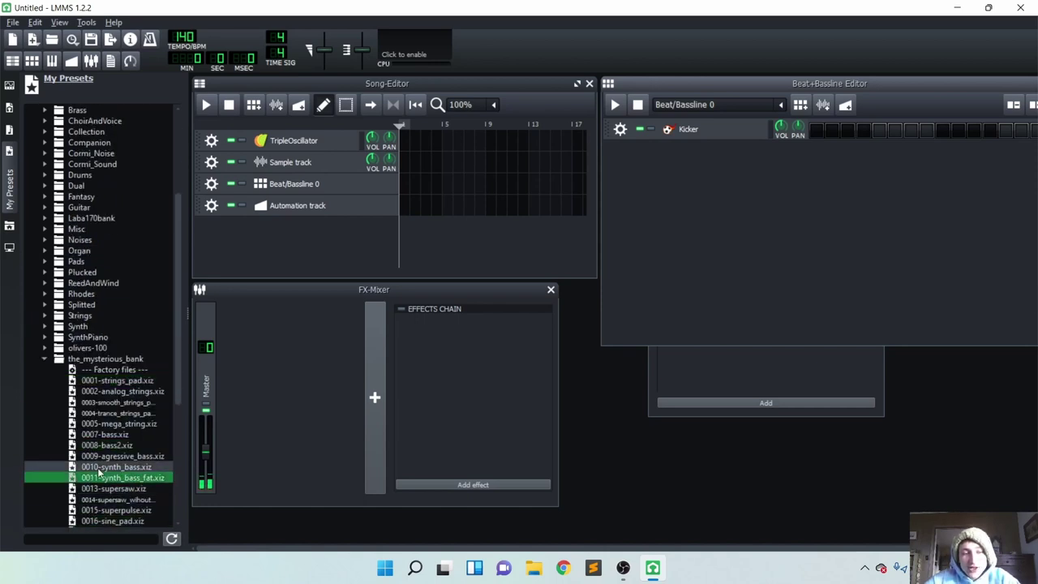
{"action": "scroll", "coordinate": [97, 467], "scroll_direction": "down", "scroll_amount": 5}
{"action": "left_click", "coordinate": [99, 468]}
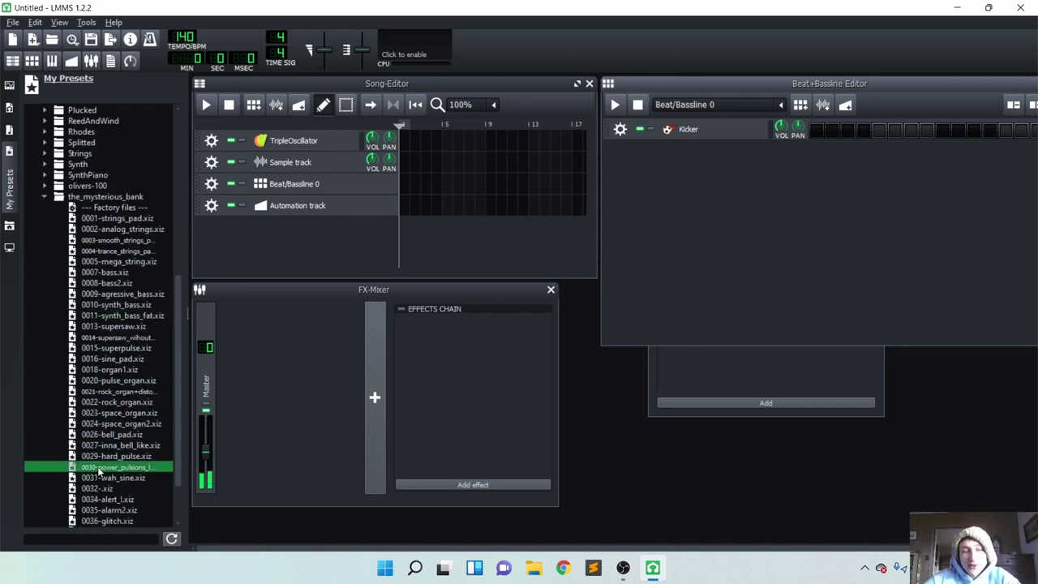
{"action": "left_click", "coordinate": [46, 196]}
Step: Launch FL Studio 20 from Windows Search and dismiss the update notice
{"action": "left_click", "coordinate": [415, 568]}
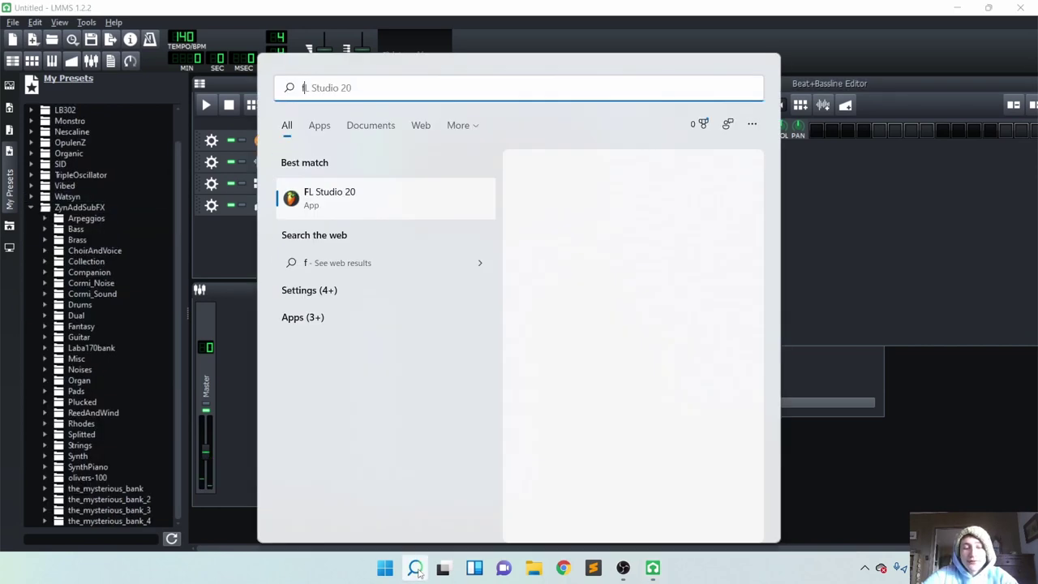
{"action": "type", "text": "fl s\\"}
{"action": "key", "text": "BackSpace"}
{"action": "key", "text": "Return"}
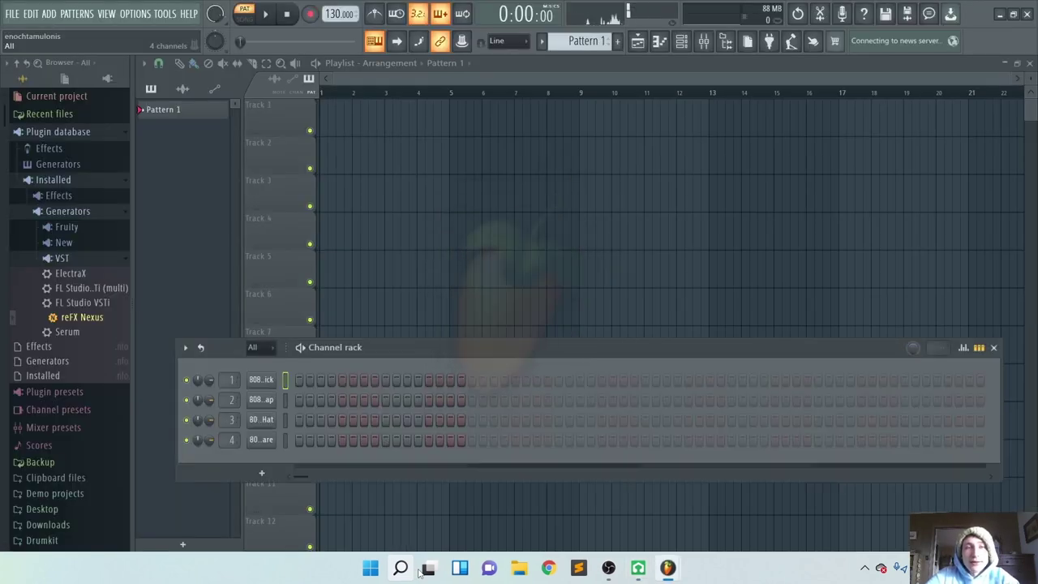
{"action": "left_click", "coordinate": [675, 370]}
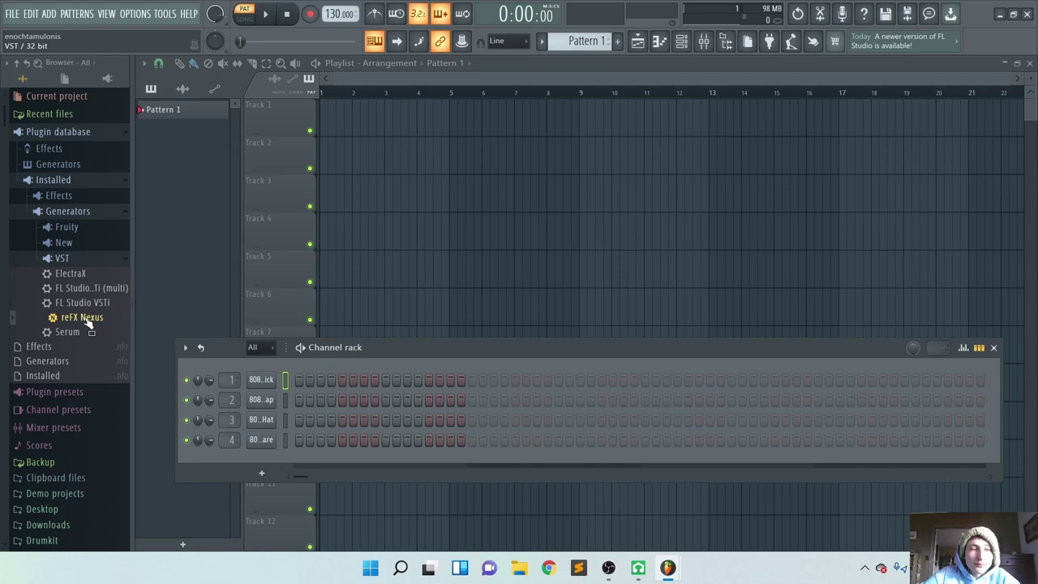
Step: Add a reFX Nexus channel and load the Epic Pads preset PD Analog meets Digital
{"action": "left_click_drag", "start_coordinate": [88, 322], "coordinate": [235, 467]}
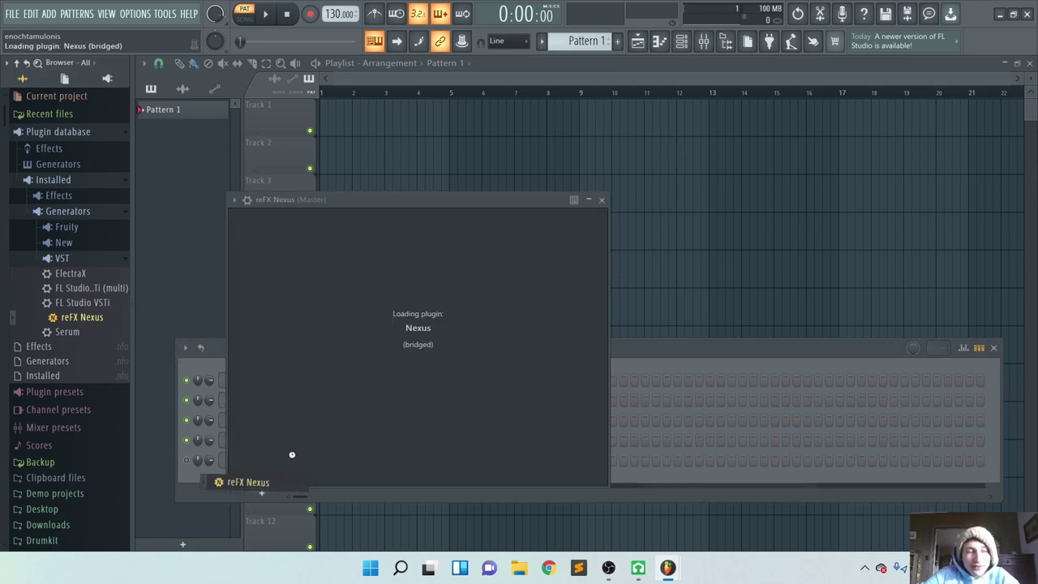
{"action": "left_click_drag", "start_coordinate": [502, 205], "coordinate": [558, 129]}
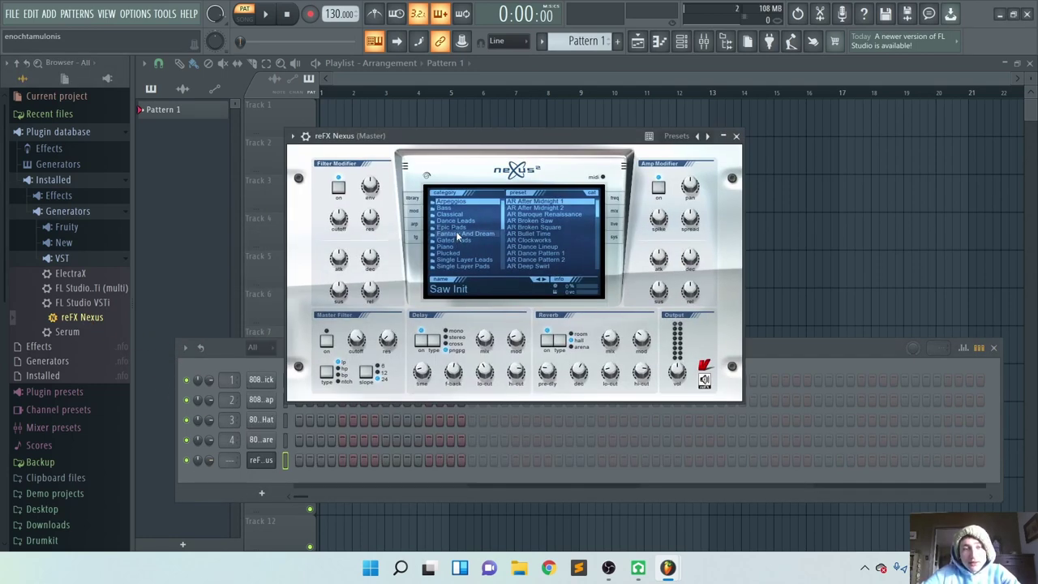
{"action": "left_click", "coordinate": [452, 227]}
{"action": "left_click", "coordinate": [541, 221]}
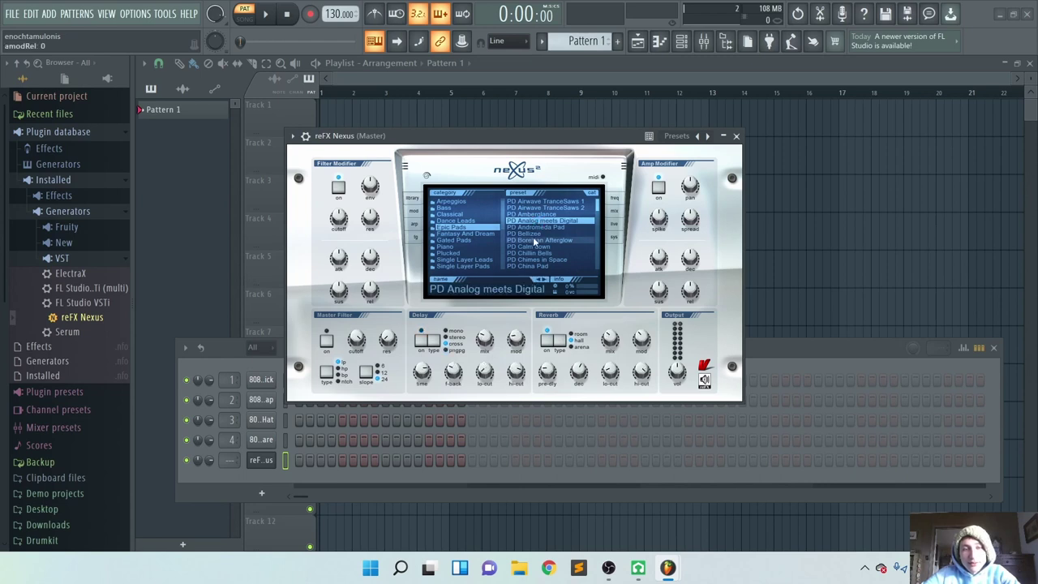
{"action": "left_click", "coordinate": [266, 460]}
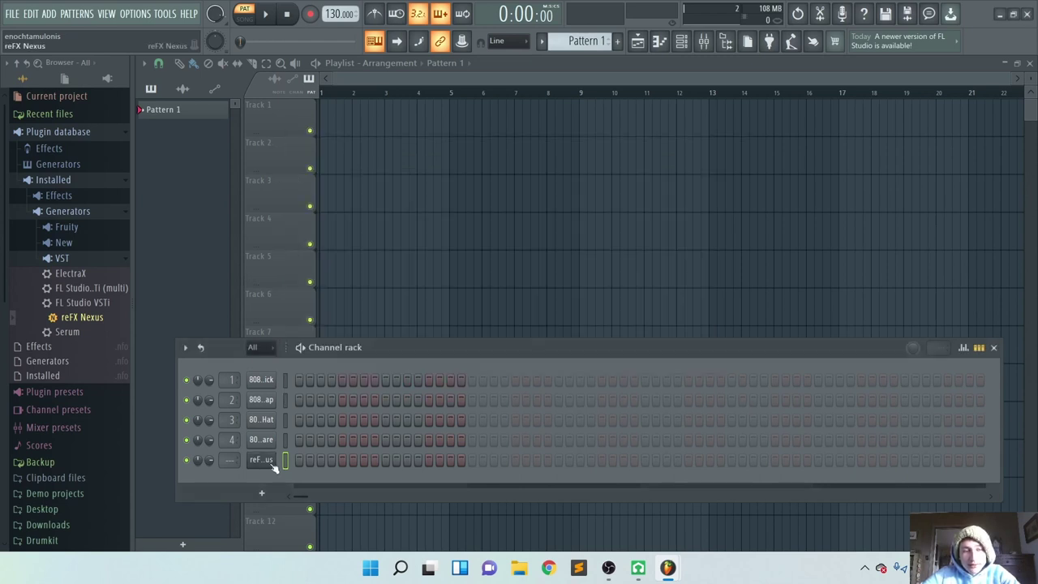
{"action": "left_click", "coordinate": [266, 460]}
Step: Open the Nexus channel's piano roll, load PD Class M Planet and audition it
{"action": "right_click", "coordinate": [272, 462]}
{"action": "left_click", "coordinate": [301, 385]}
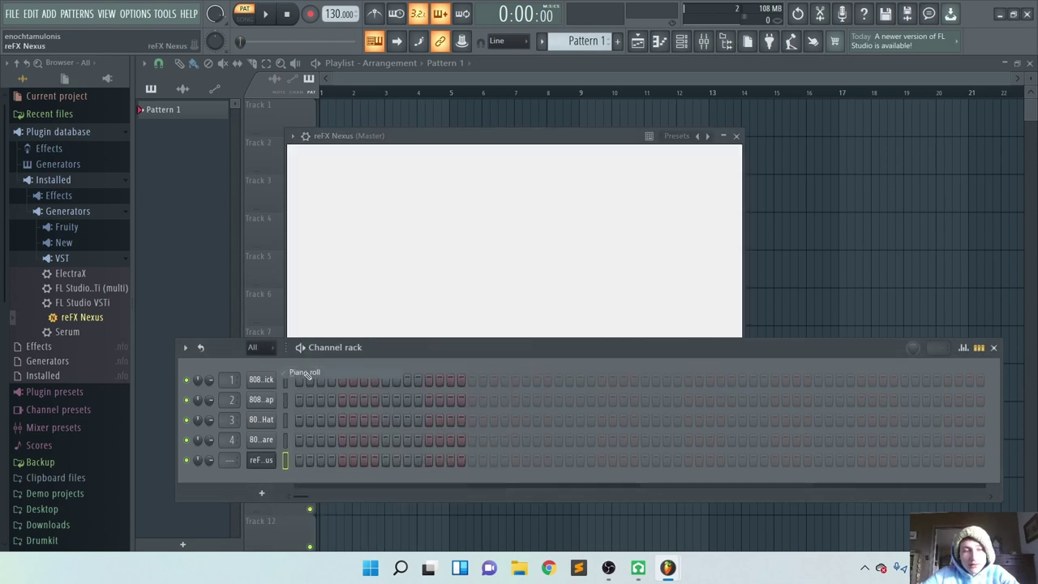
{"action": "left_click", "coordinate": [908, 367]}
{"action": "left_click", "coordinate": [261, 459]}
{"action": "left_click", "coordinate": [525, 254]}
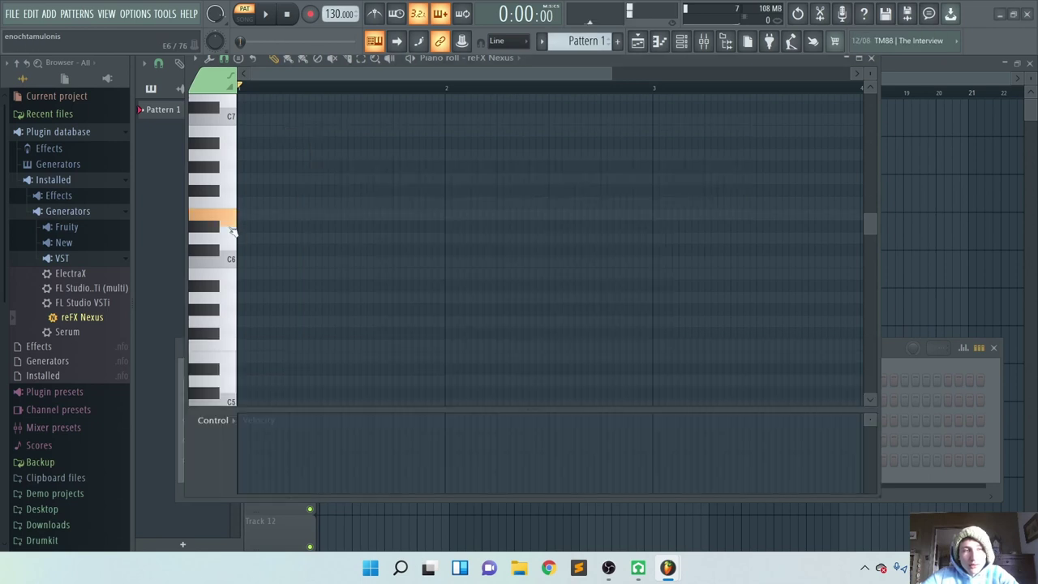
{"action": "left_click", "coordinate": [233, 215]}
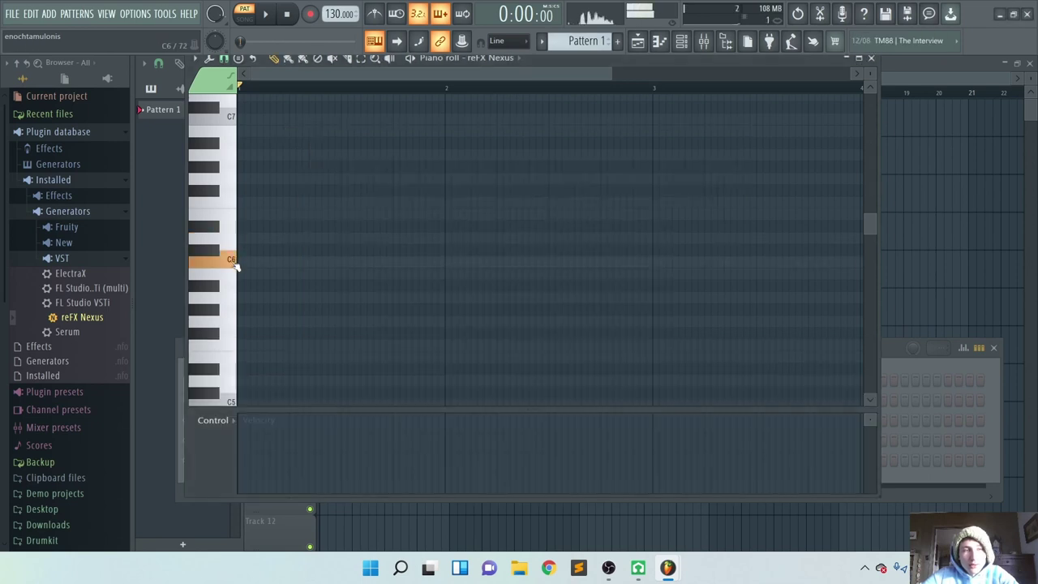
Step: Switch Nexus to PD Floating Away and play it across several notes
{"action": "left_click", "coordinate": [959, 364]}
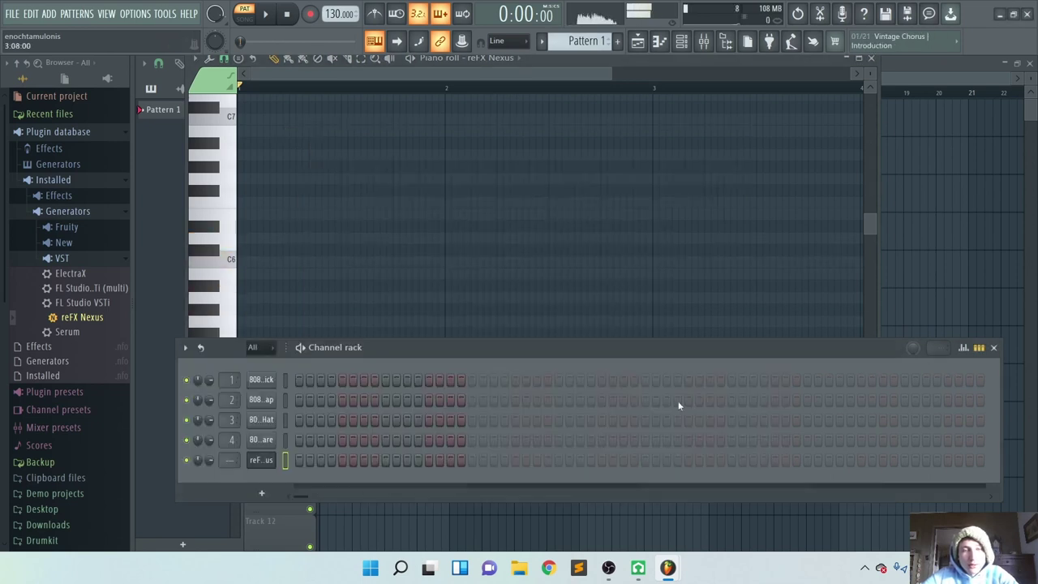
{"action": "double_click", "coordinate": [234, 460]}
{"action": "left_click", "coordinate": [261, 460]}
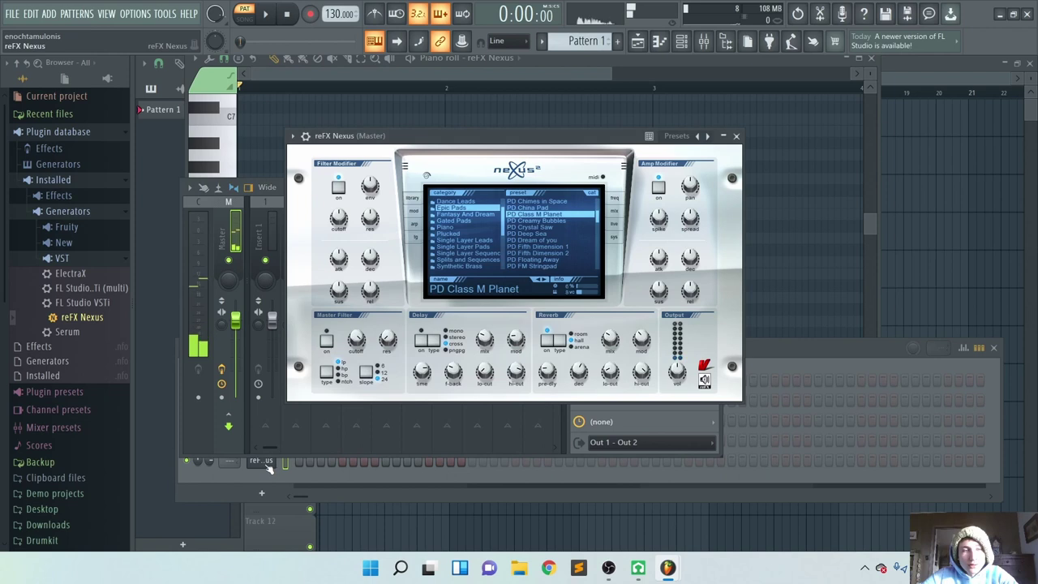
{"action": "left_click", "coordinate": [537, 260]}
{"action": "left_click_drag", "start_coordinate": [213, 150], "coordinate": [227, 245]}
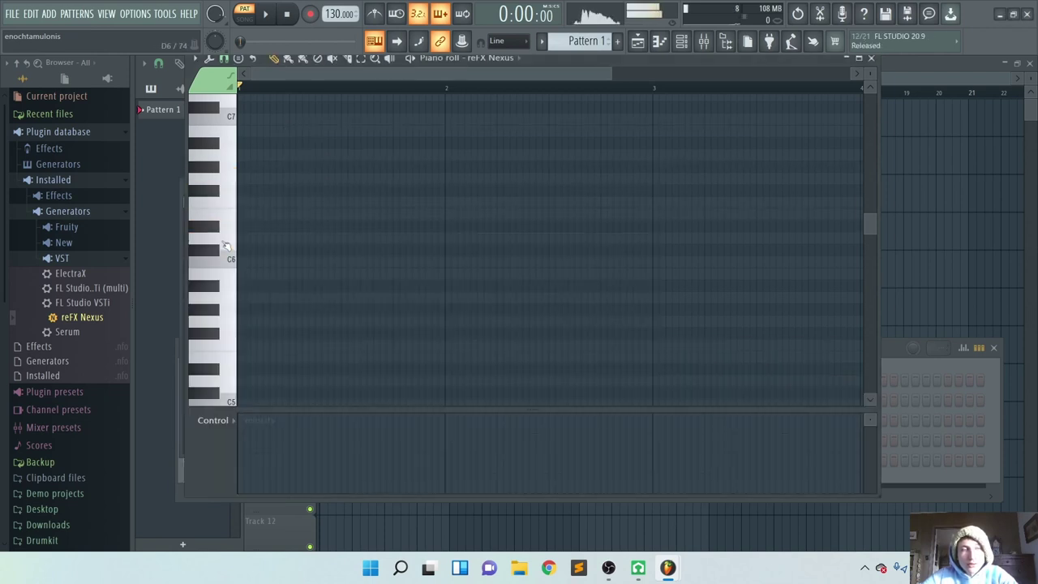
{"action": "key", "text": "F6"}
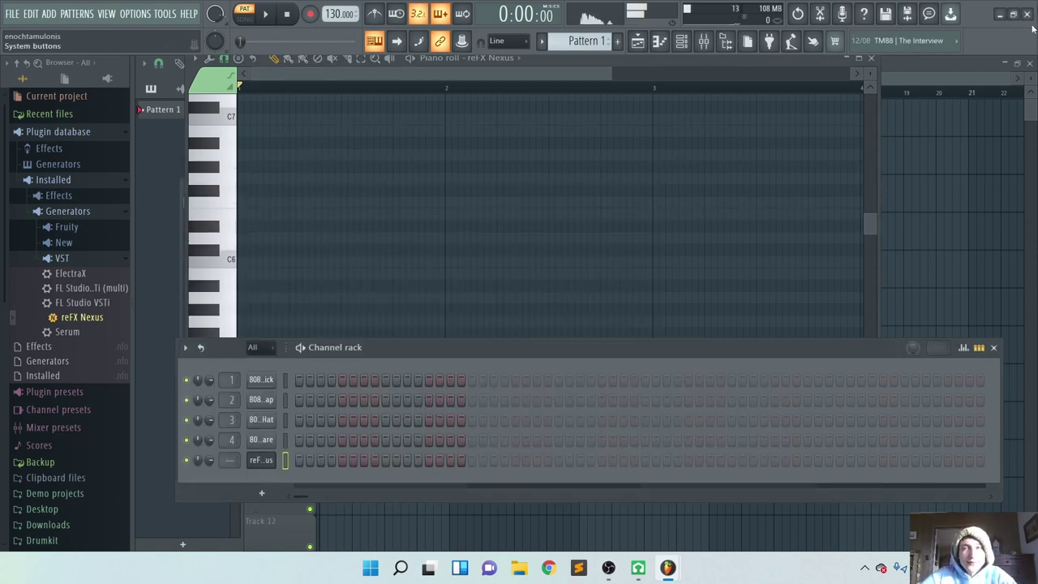
Step: Close FL Studio without saving, then in LMMS expand Fantasy and preview 0003-Space Synth
{"action": "left_click", "coordinate": [1027, 15]}
{"action": "left_click", "coordinate": [537, 317]}
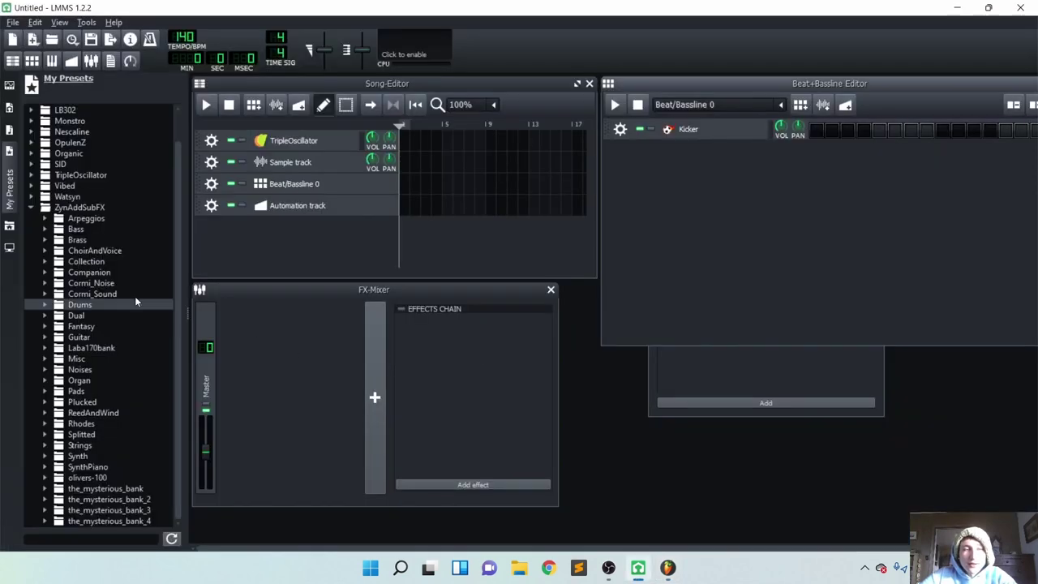
{"action": "left_click", "coordinate": [38, 325]}
{"action": "left_click", "coordinate": [90, 370]}
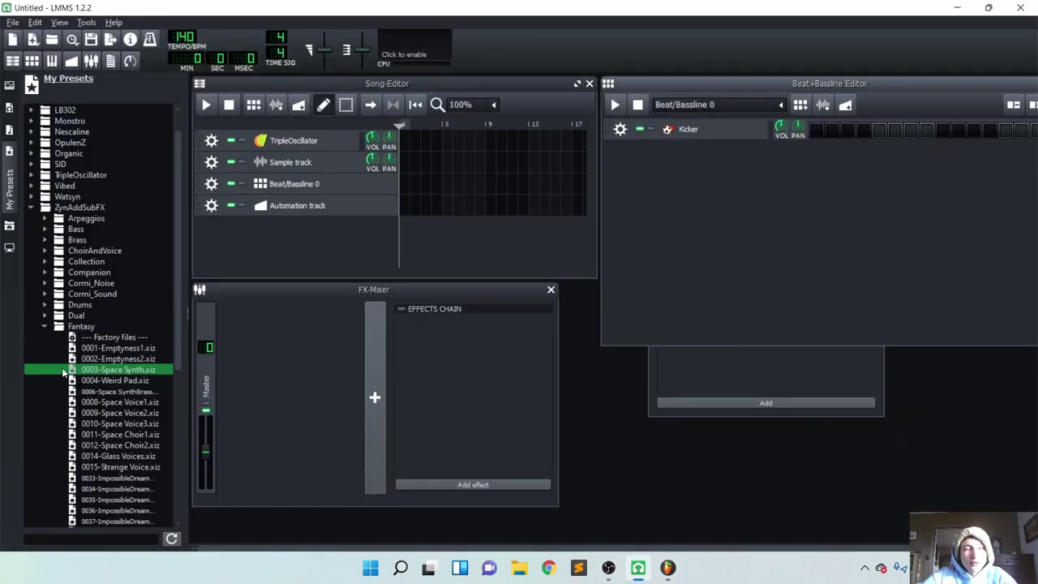
Step: Preview Space Voice2, Space Choir2, Glass Voices, Rhodes Space1, Delayed Echo and an ImpossibleDream pad
{"action": "left_click", "coordinate": [87, 414]}
{"action": "left_click", "coordinate": [105, 466]}
{"action": "left_click", "coordinate": [110, 446]}
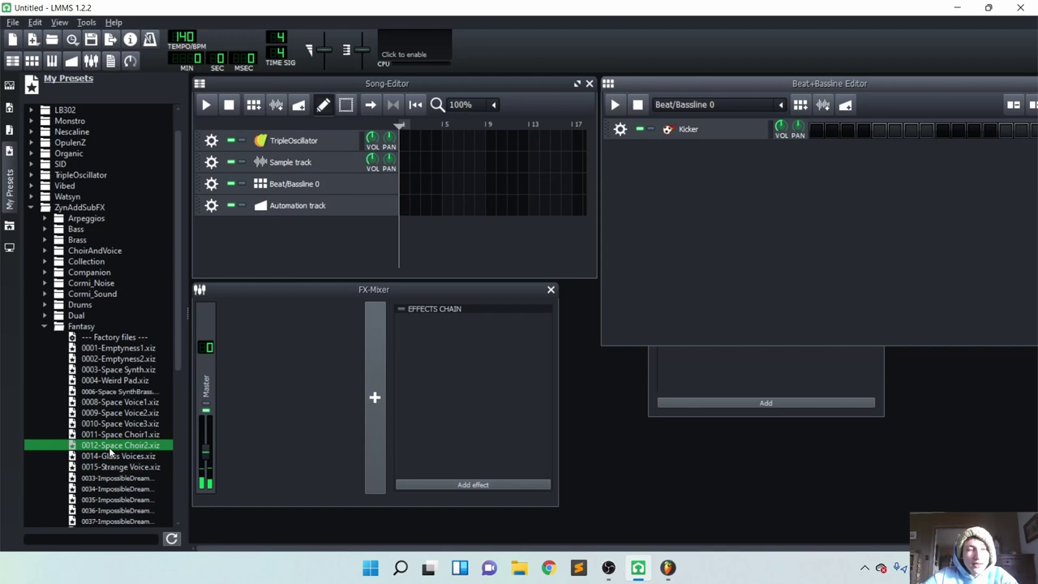
{"action": "left_click", "coordinate": [110, 455]}
{"action": "scroll", "coordinate": [112, 455], "scroll_direction": "down", "scroll_amount": 6}
{"action": "left_click", "coordinate": [114, 358]}
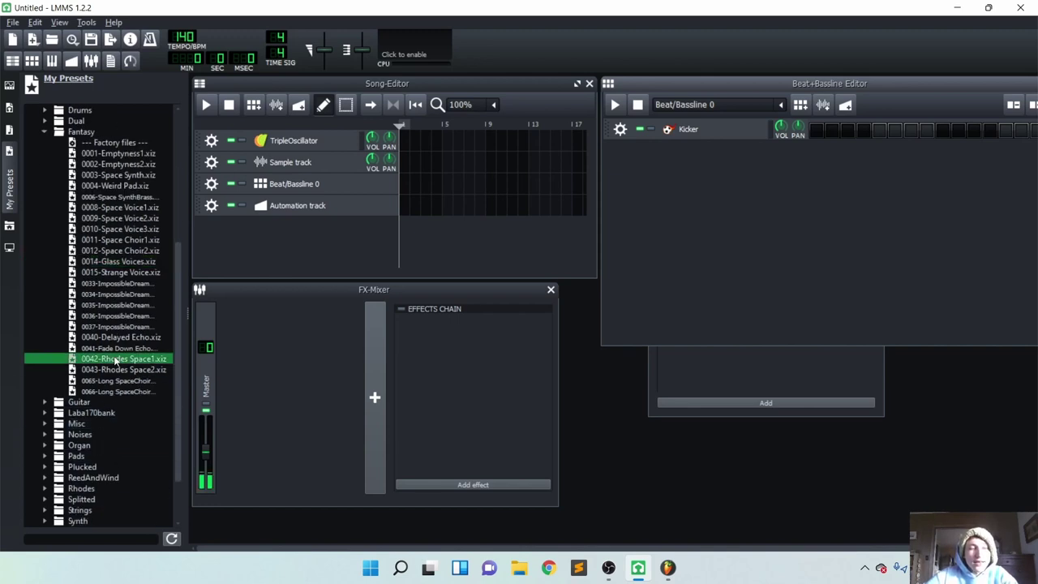
{"action": "left_click", "coordinate": [110, 339]}
{"action": "left_click", "coordinate": [111, 316]}
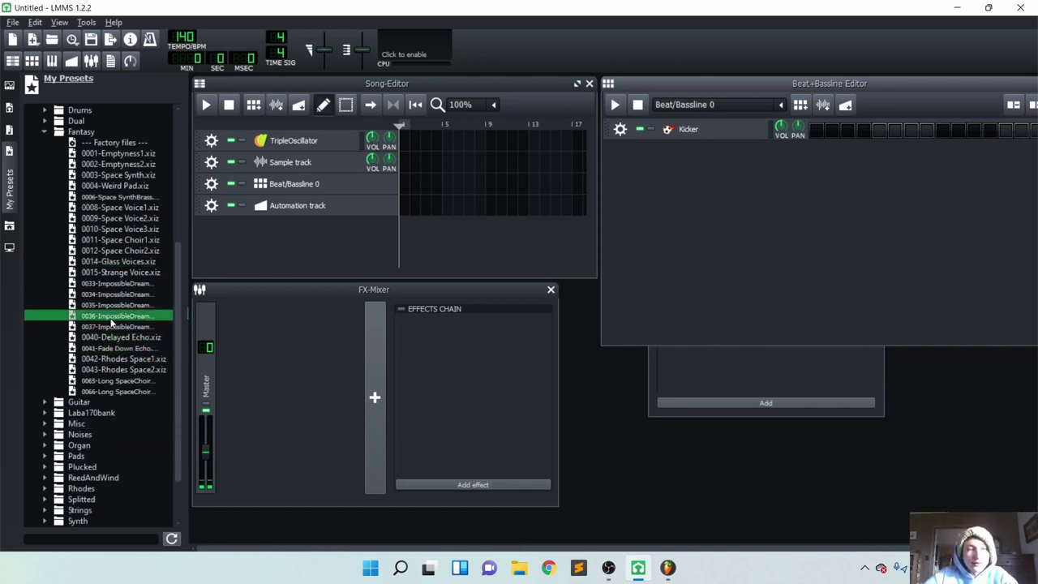
Step: Add the ImpossibleDream4 preset as a beat track and open its pattern in the piano roll
{"action": "left_click_drag", "start_coordinate": [677, 214], "coordinate": [681, 216]}
{"action": "right_click", "coordinate": [836, 150]}
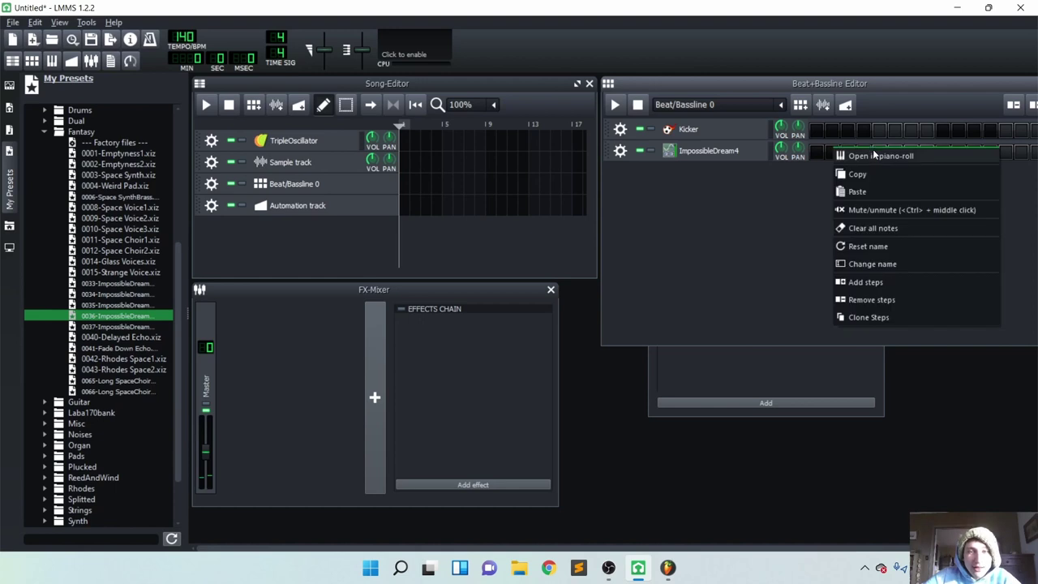
{"action": "left_click", "coordinate": [874, 153]}
{"action": "scroll", "coordinate": [245, 130], "scroll_direction": "down", "scroll_amount": 3}
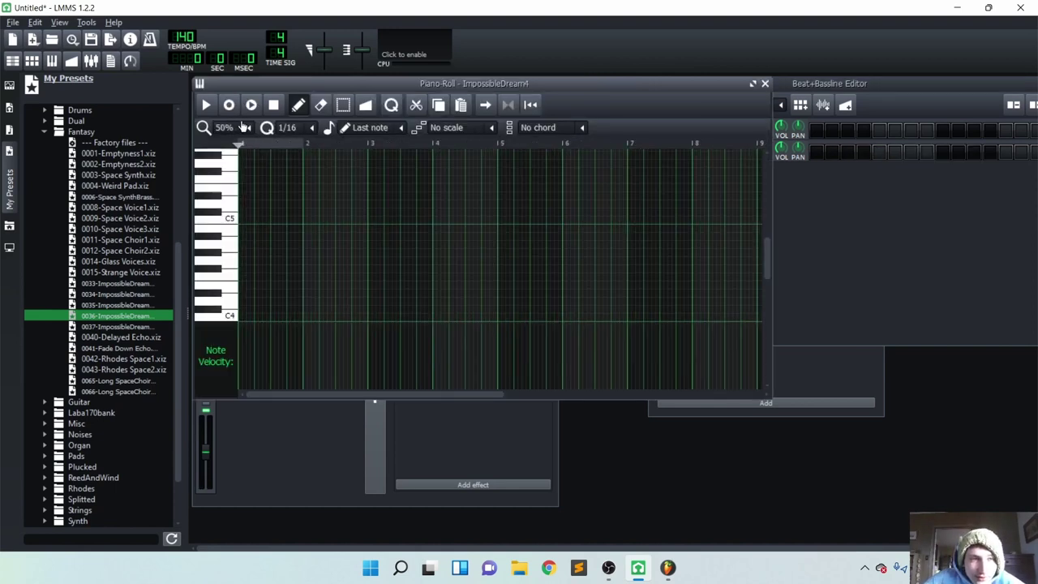
Step: Draw a three-note ImpossibleDream4 chord and stretch it across roughly four bars
{"action": "left_click", "coordinate": [248, 188]}
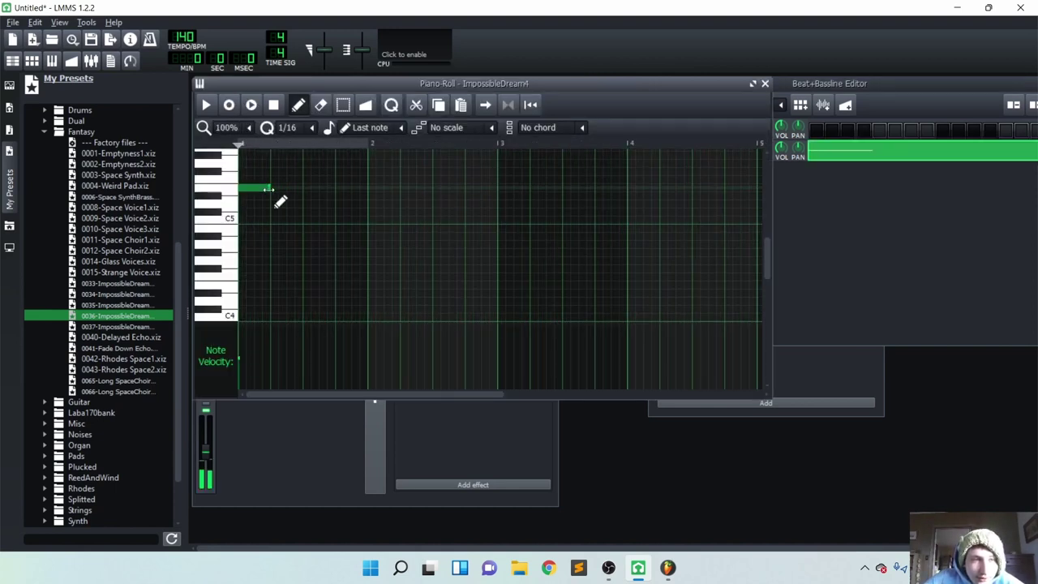
{"action": "left_click_drag", "start_coordinate": [269, 190], "coordinate": [368, 202]}
{"action": "left_click", "coordinate": [243, 219]}
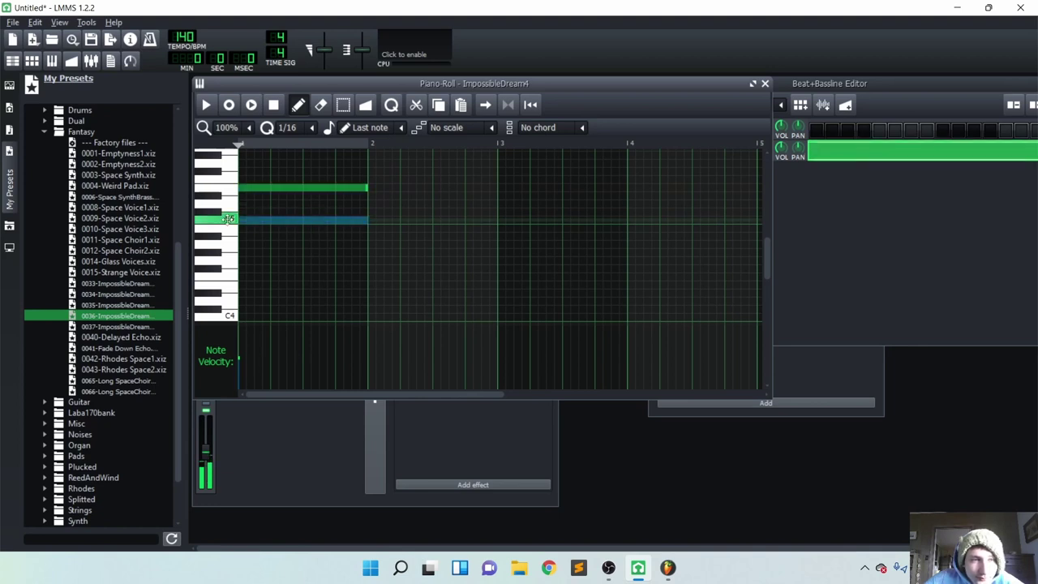
{"action": "left_click", "coordinate": [242, 251]}
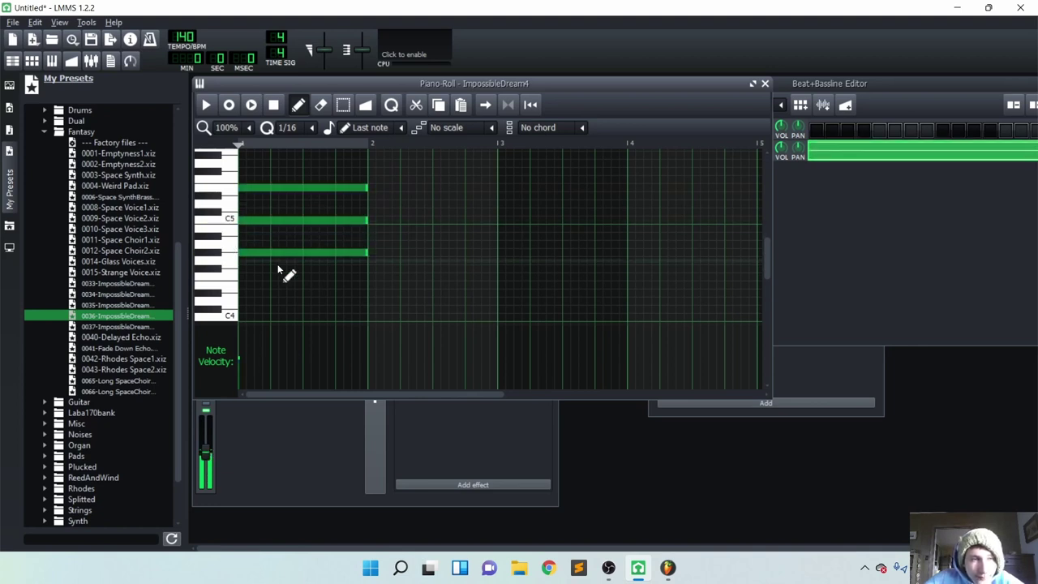
{"action": "key", "text": "space"}
{"action": "scroll", "coordinate": [296, 271], "scroll_direction": "up", "scroll_amount": 1}
{"action": "left_click_drag", "start_coordinate": [367, 219], "coordinate": [497, 224]}
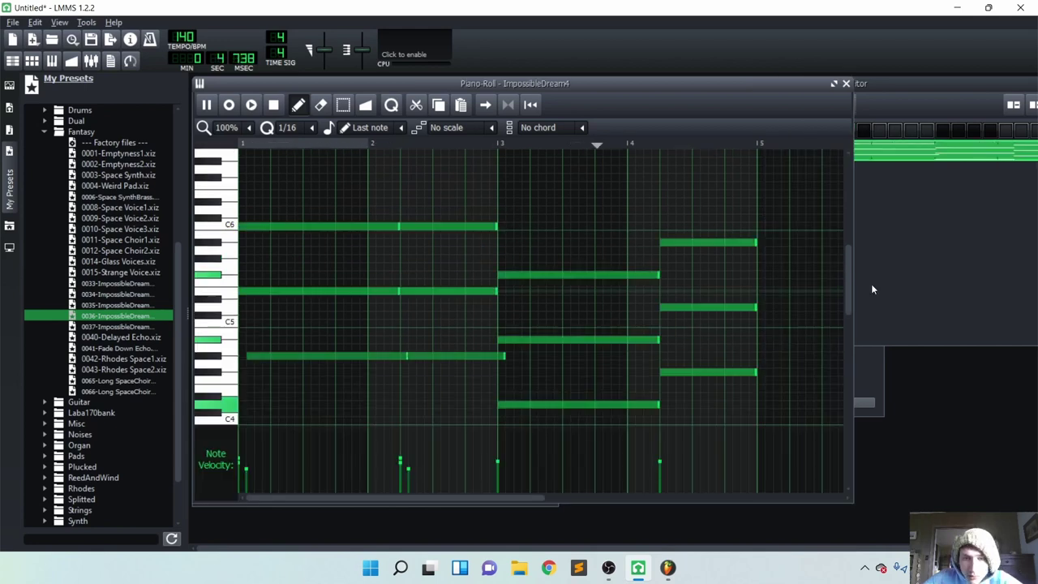
{"action": "left_click", "coordinate": [890, 272]}
Step: From My Samples > drums, add bassdrum04.ogg as a Beat+Bassline track
{"action": "scroll", "coordinate": [113, 359], "scroll_direction": "up", "scroll_amount": 1}
{"action": "scroll", "coordinate": [113, 359], "scroll_direction": "up", "scroll_amount": 5}
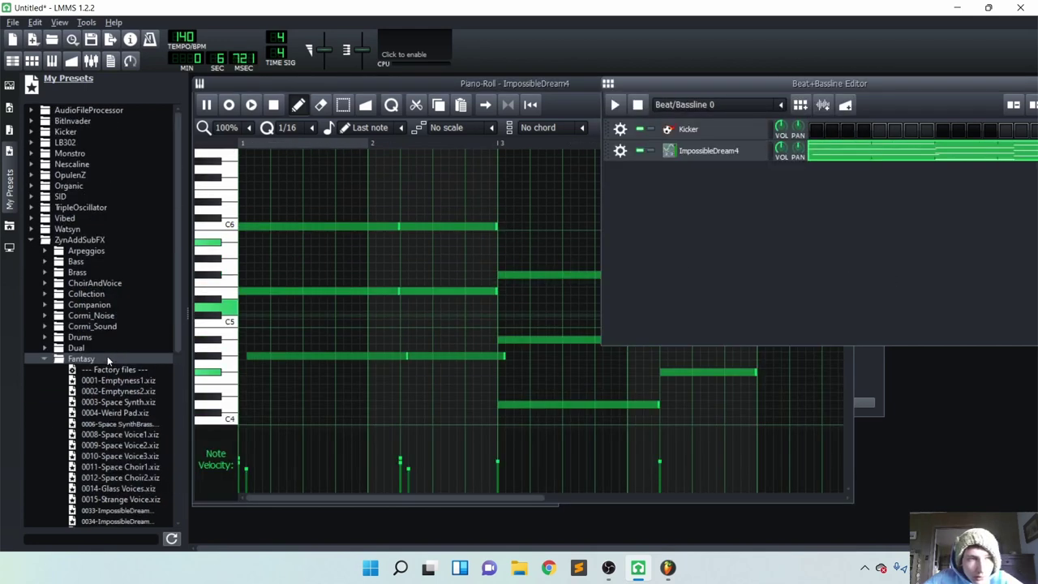
{"action": "left_click", "coordinate": [33, 247]}
{"action": "left_click", "coordinate": [10, 129]}
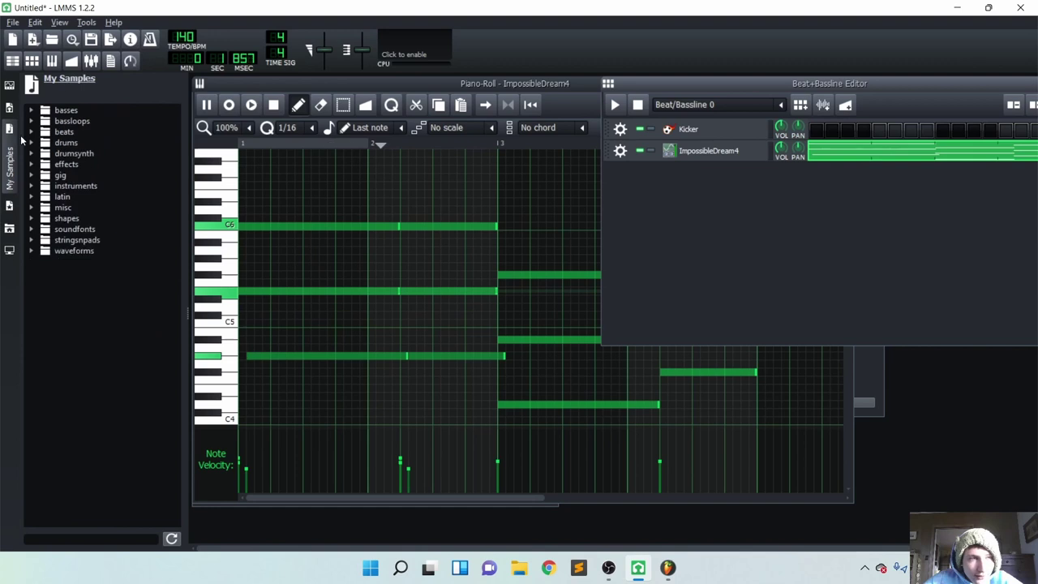
{"action": "left_click", "coordinate": [31, 143]}
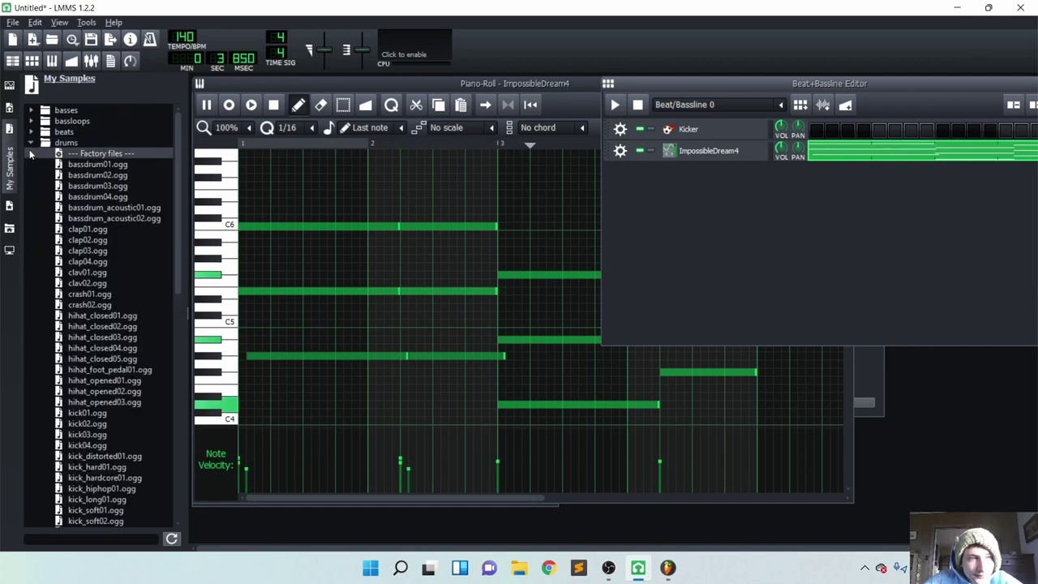
{"action": "left_click", "coordinate": [55, 196]}
{"action": "left_click_drag", "start_coordinate": [48, 191], "coordinate": [730, 174]}
Step: Double the pattern's step count and program the kick hits across it
{"action": "left_click_drag", "start_coordinate": [887, 84], "coordinate": [628, 123]}
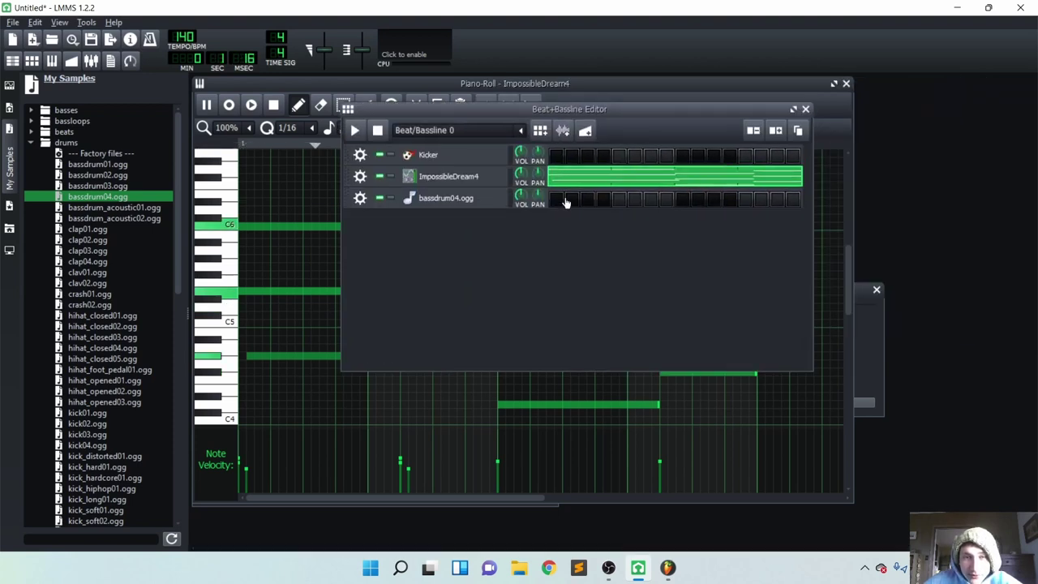
{"action": "left_click", "coordinate": [777, 130]}
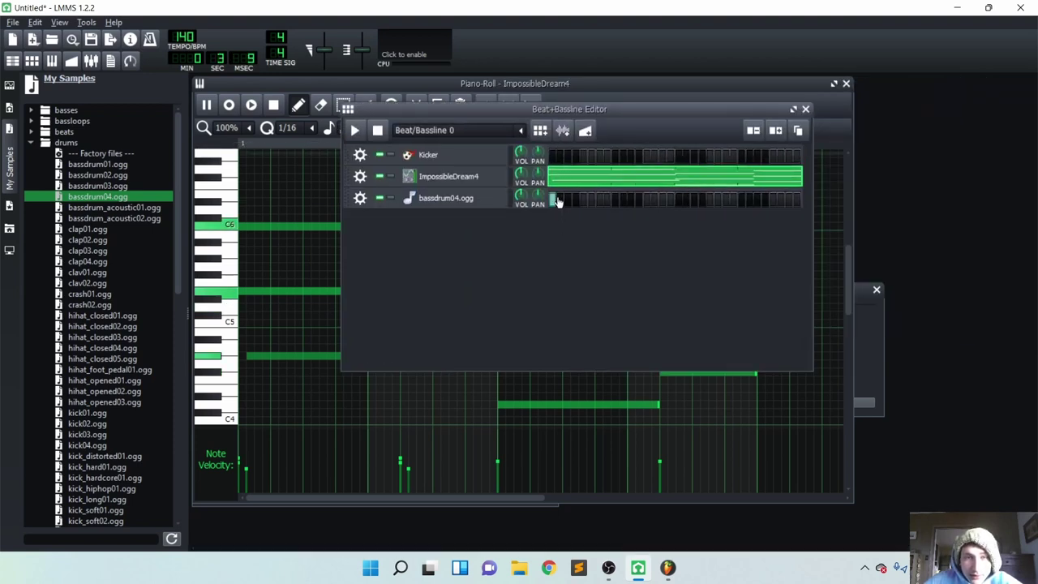
{"action": "left_click", "coordinate": [662, 200]}
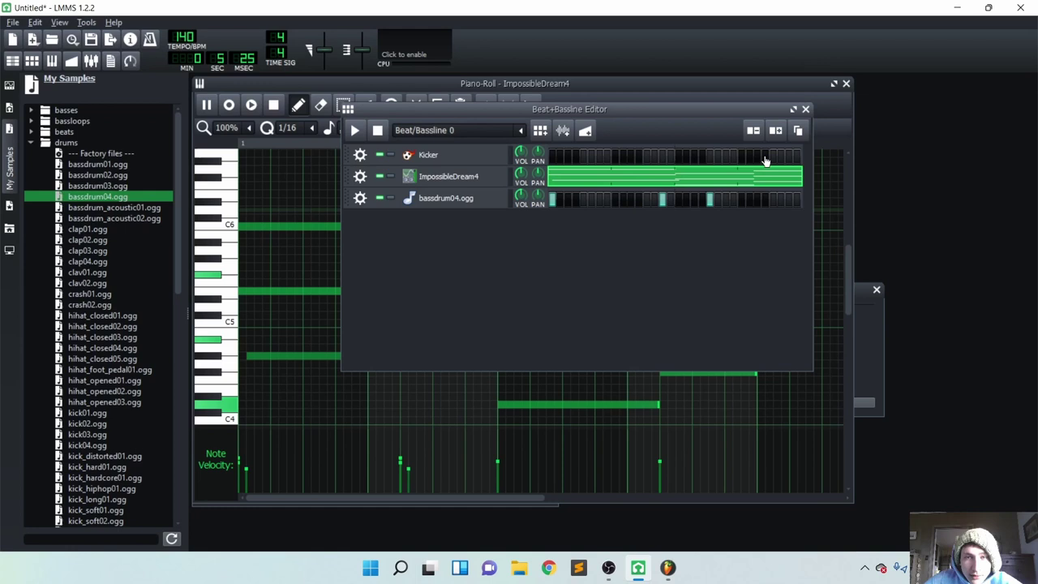
{"action": "left_click", "coordinate": [796, 129]}
Step: Add clap03.ogg with two clap hits, a last-step kick, and a hihat_closed05.ogg track
{"action": "left_click_drag", "start_coordinate": [110, 252], "coordinate": [418, 214]}
{"action": "left_click", "coordinate": [647, 221]}
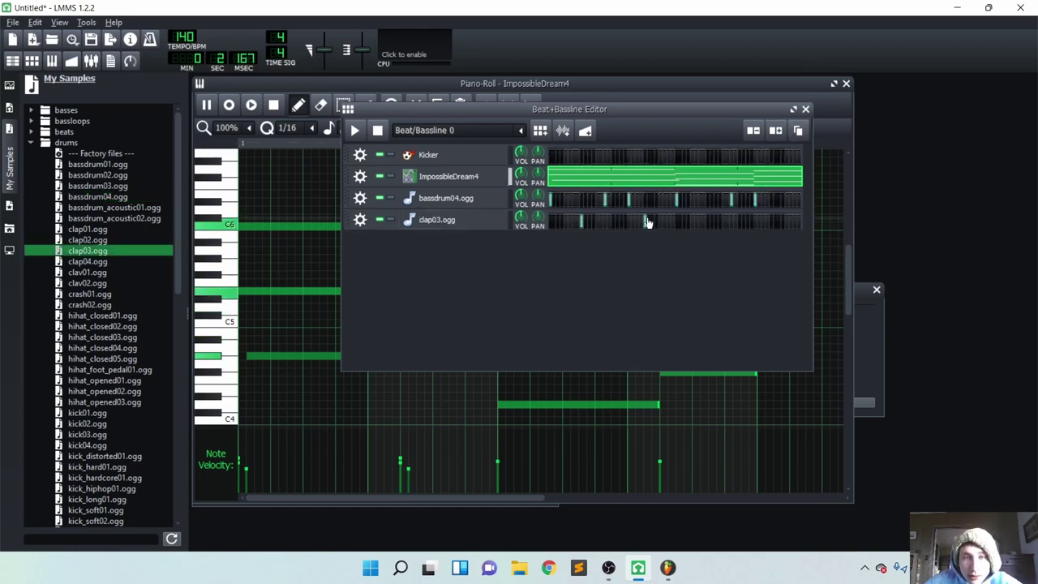
{"action": "left_click", "coordinate": [708, 222]}
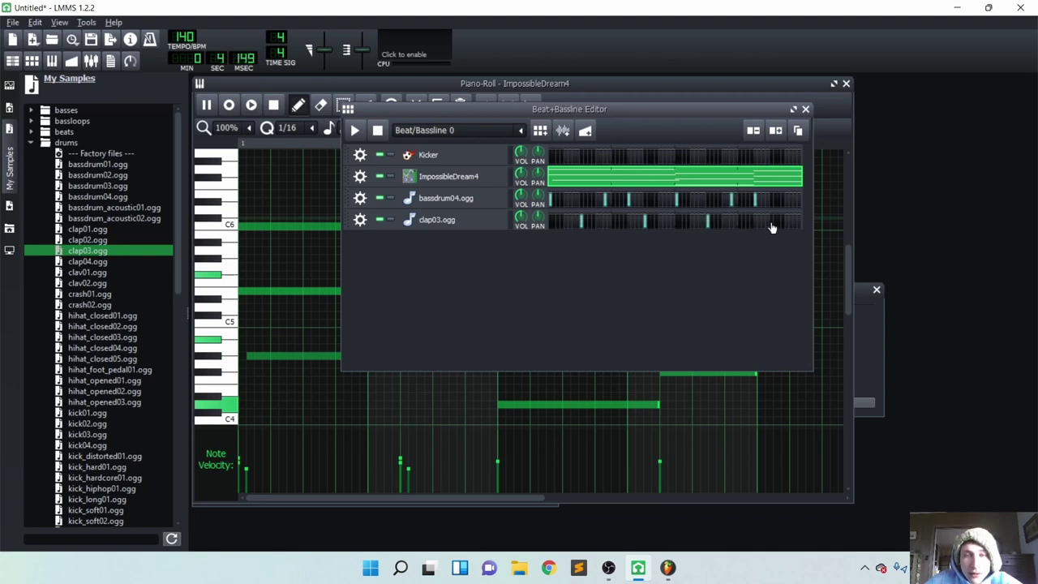
{"action": "key", "text": "space"}
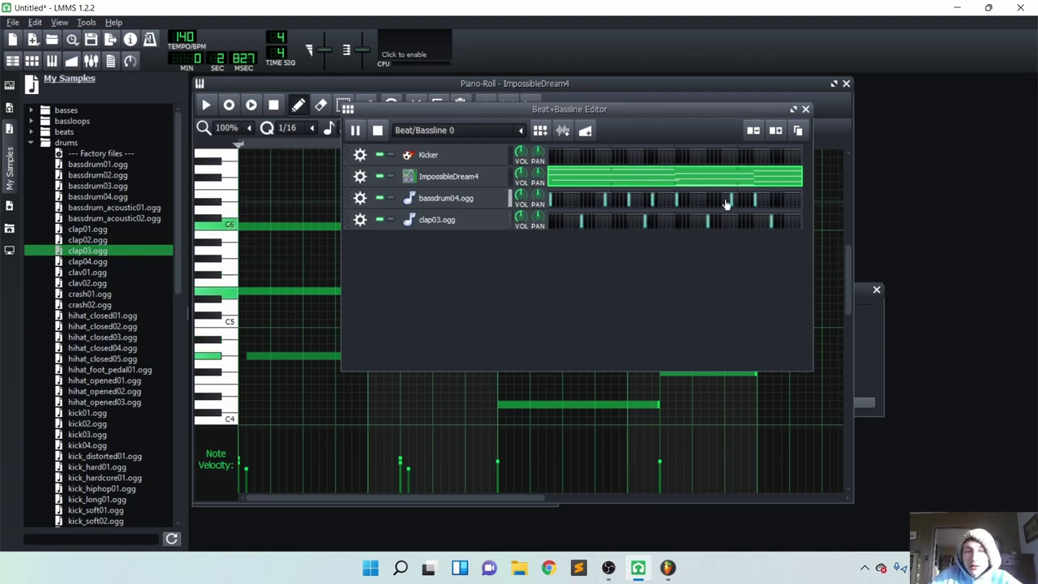
{"action": "left_click", "coordinate": [797, 202]}
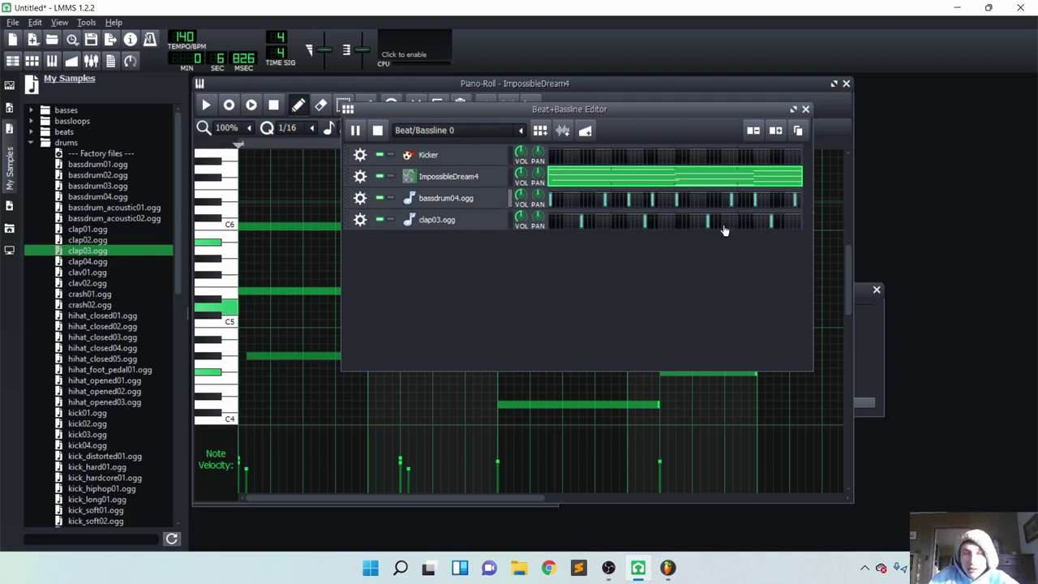
{"action": "left_click_drag", "start_coordinate": [120, 326], "coordinate": [188, 337]}
{"action": "left_click_drag", "start_coordinate": [103, 358], "coordinate": [385, 258]}
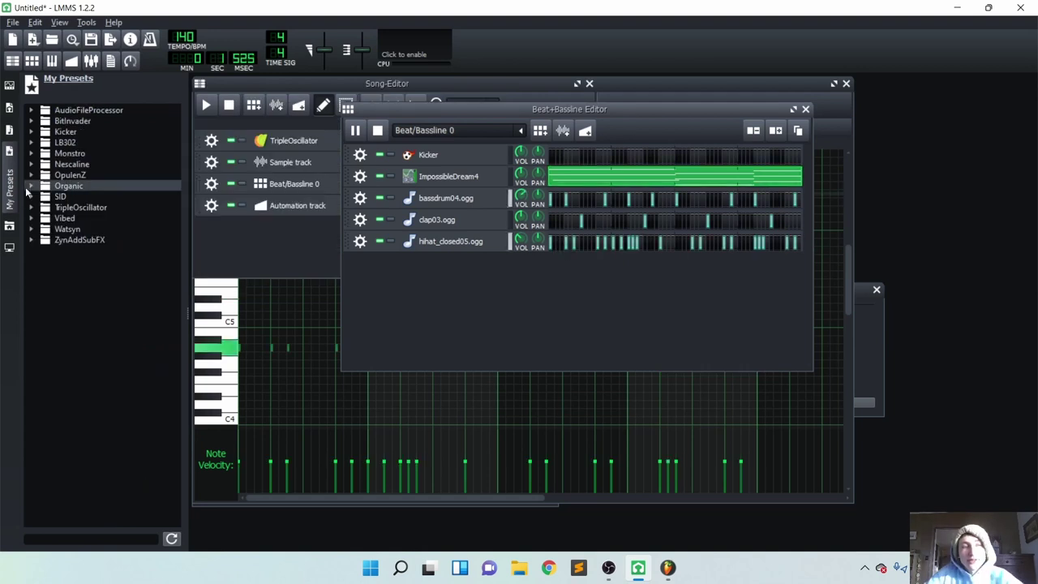
Step: Add the DX Rhodes 5 preset as a beat track and open it in the Piano-Roll
{"action": "left_click", "coordinate": [30, 240]}
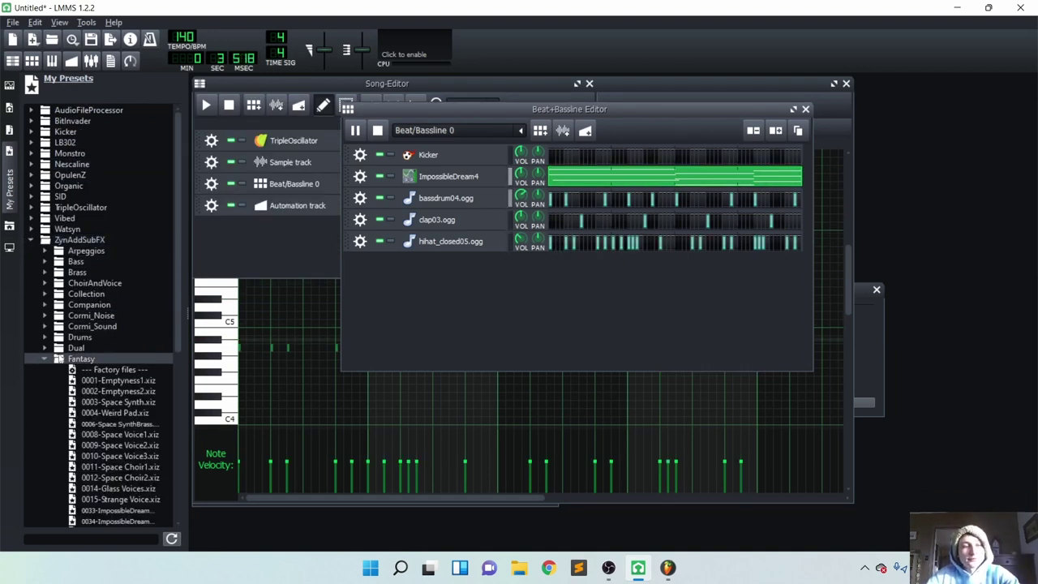
{"action": "left_click", "coordinate": [45, 358]}
{"action": "scroll", "coordinate": [51, 348], "scroll_direction": "down", "scroll_amount": 1}
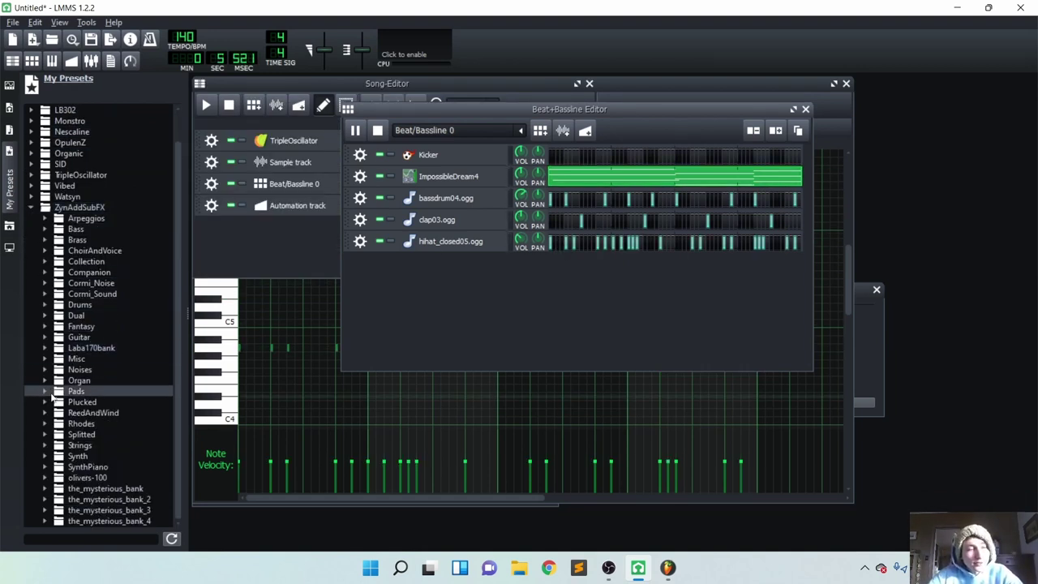
{"action": "left_click", "coordinate": [45, 423]}
{"action": "scroll", "coordinate": [42, 418], "scroll_direction": "down", "scroll_amount": 2}
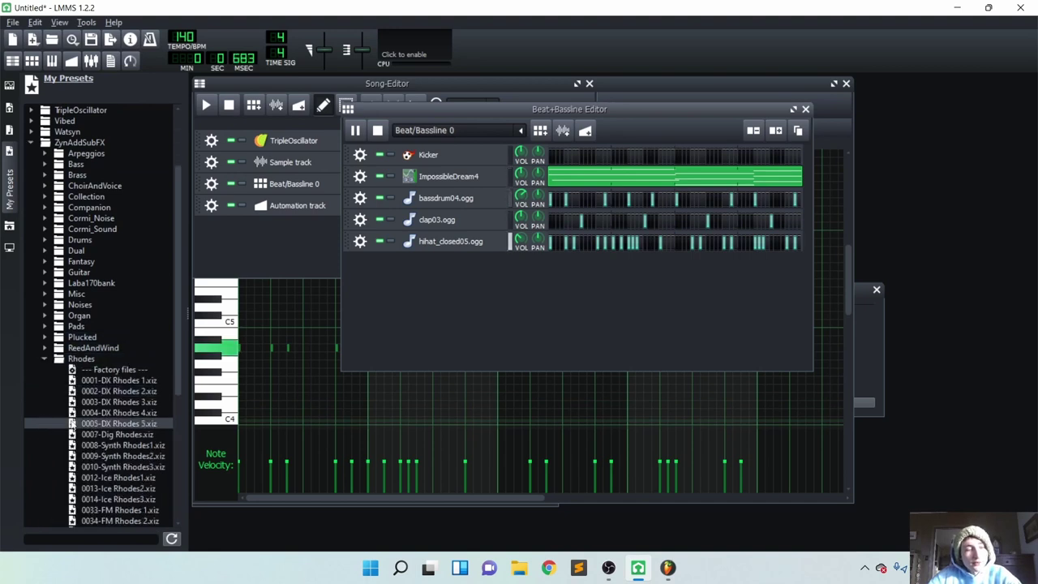
{"action": "left_click_drag", "start_coordinate": [97, 424], "coordinate": [559, 277]}
{"action": "right_click", "coordinate": [580, 270]}
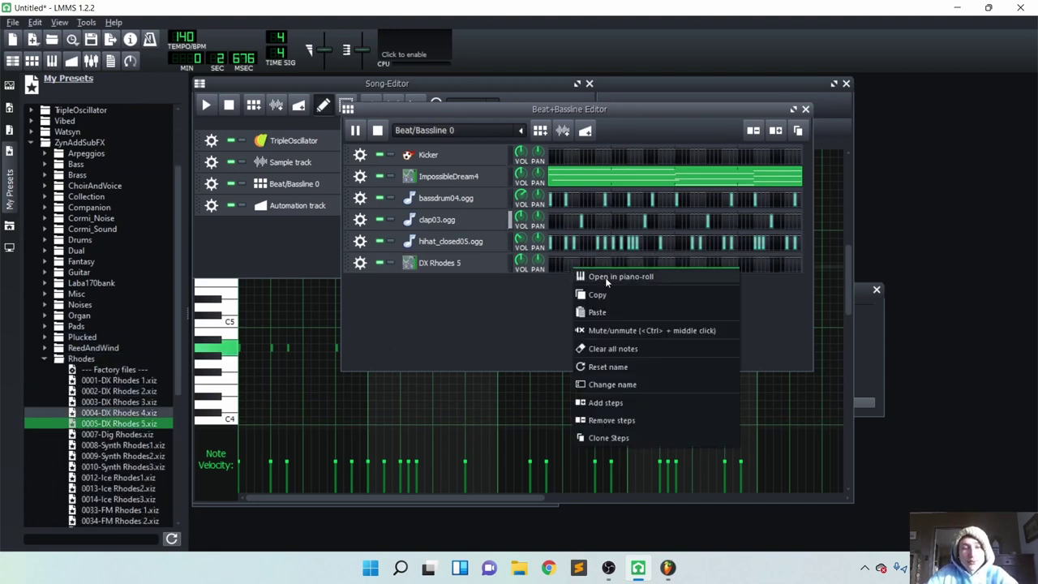
{"action": "left_click", "coordinate": [607, 276]}
Step: Pencil in four Rhodes notes around C6, ending with a longer note near bar 4
{"action": "left_click", "coordinate": [270, 282]}
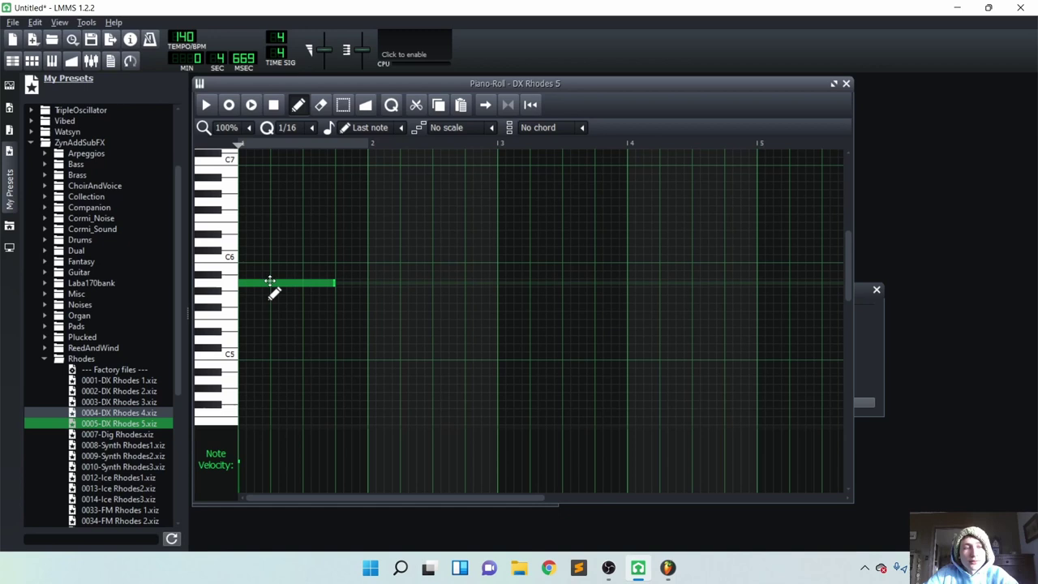
{"action": "left_click_drag", "start_coordinate": [320, 283], "coordinate": [270, 251]}
{"action": "mouse_move", "coordinate": [393, 278]}
{"action": "left_mouse_down"}
{"action": "mouse_move", "coordinate": [412, 248]}
{"action": "mouse_move", "coordinate": [398, 234]}
{"action": "mouse_move", "coordinate": [405, 243]}
{"action": "left_mouse_up"}
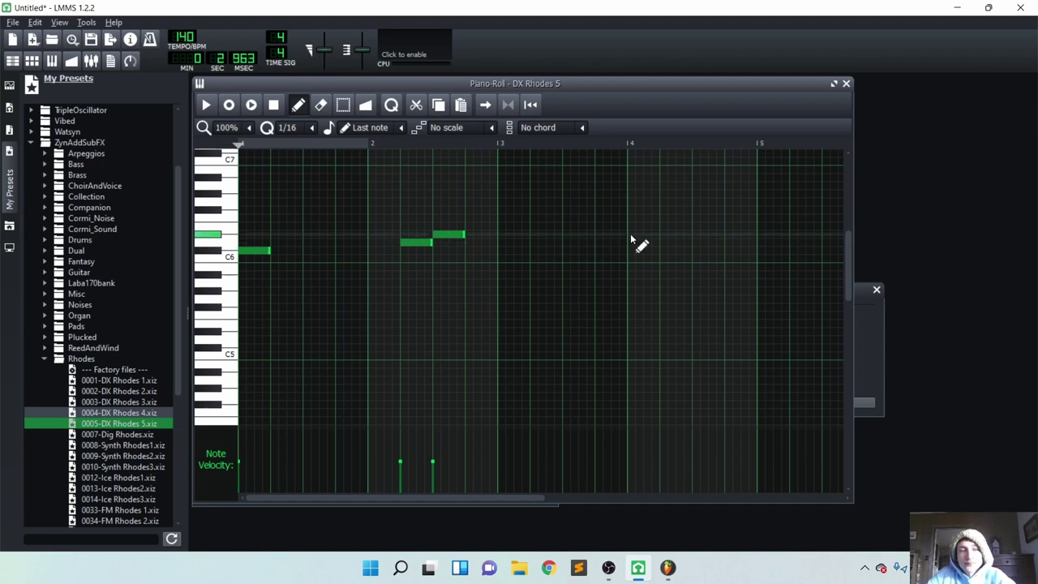
{"action": "left_click_drag", "start_coordinate": [661, 273], "coordinate": [709, 276]}
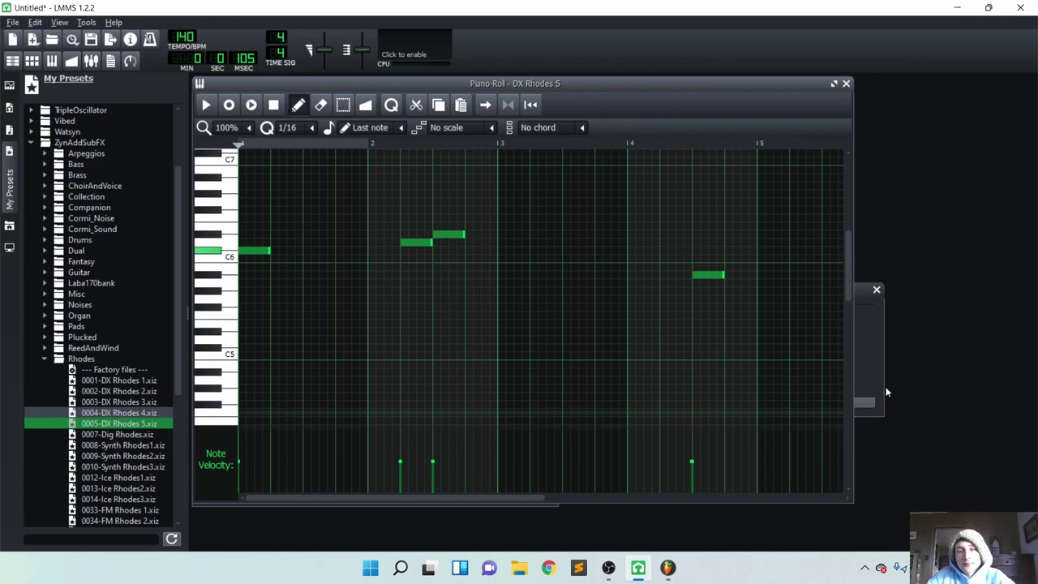
Step: Show the Beat+Bassline Editor with all tracks and collapse the Rhodes folder
{"action": "left_click", "coordinate": [34, 57]}
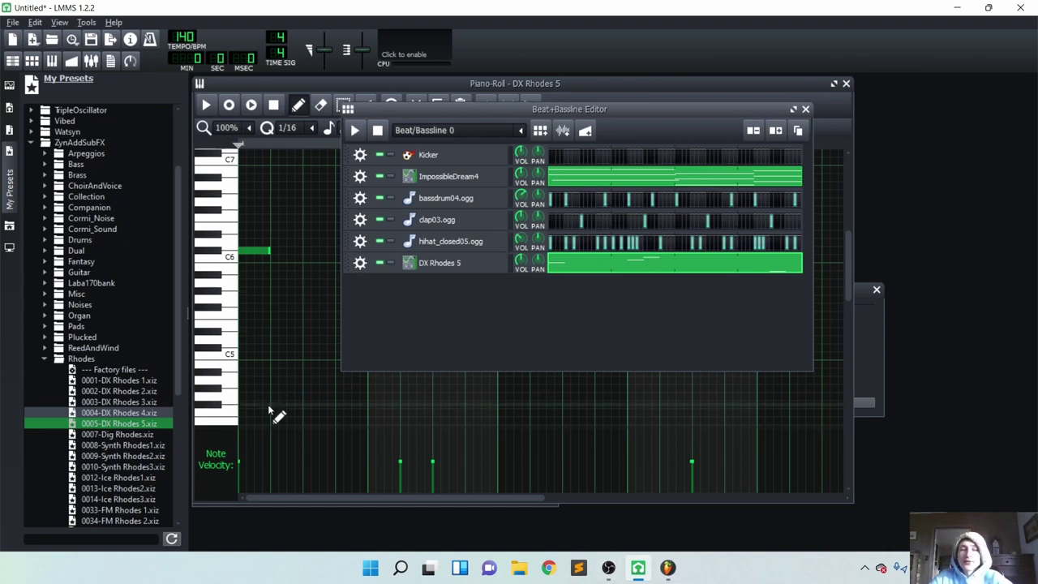
{"action": "left_click", "coordinate": [24, 359]}
{"action": "scroll", "coordinate": [32, 341], "scroll_direction": "up", "scroll_amount": 1}
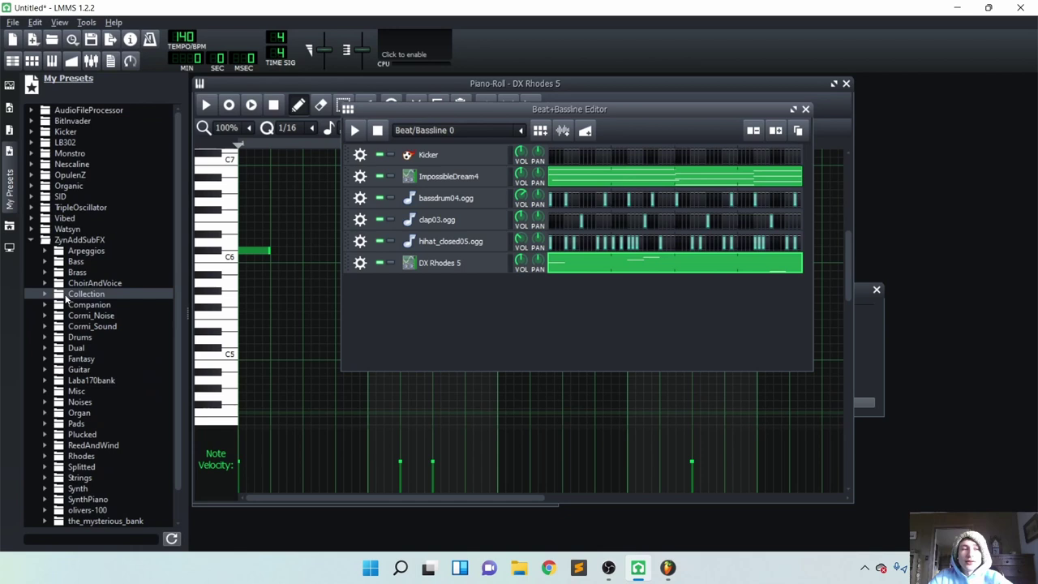
Step: Collapse the ZynAddSubFX folder and browse the Presets category on the LMMS Sharing Platform
{"action": "left_click", "coordinate": [30, 240]}
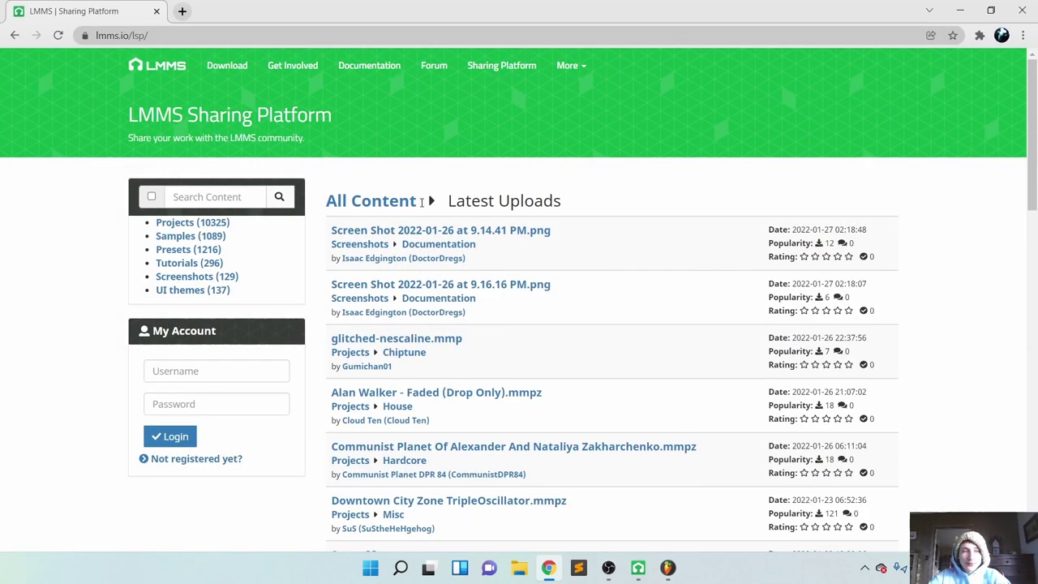
{"action": "left_click", "coordinate": [206, 251]}
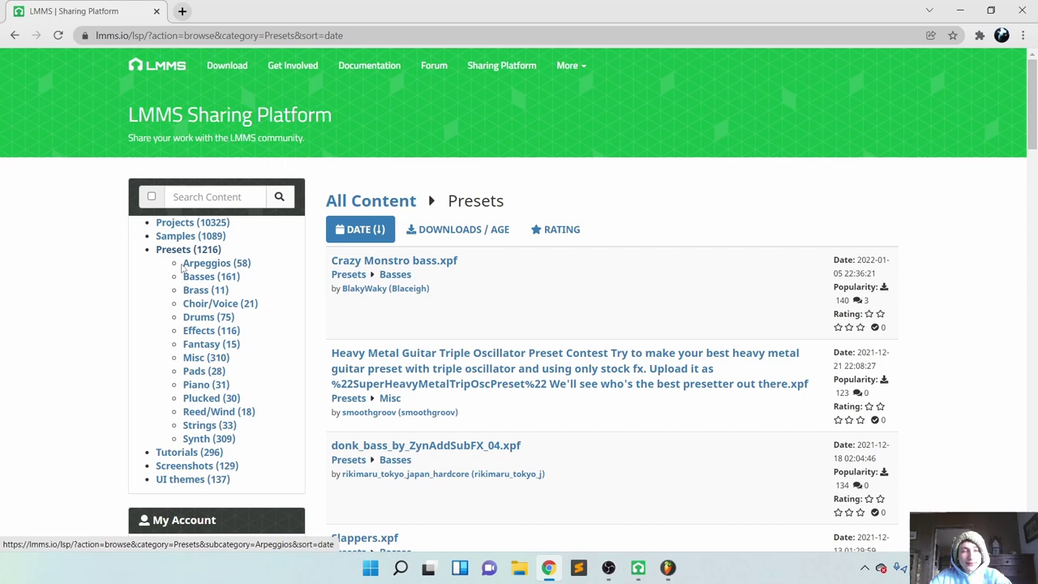
{"action": "scroll", "coordinate": [210, 263], "scroll_direction": "down", "scroll_amount": 9}
{"action": "scroll", "coordinate": [210, 263], "scroll_direction": "down", "scroll_amount": 20}
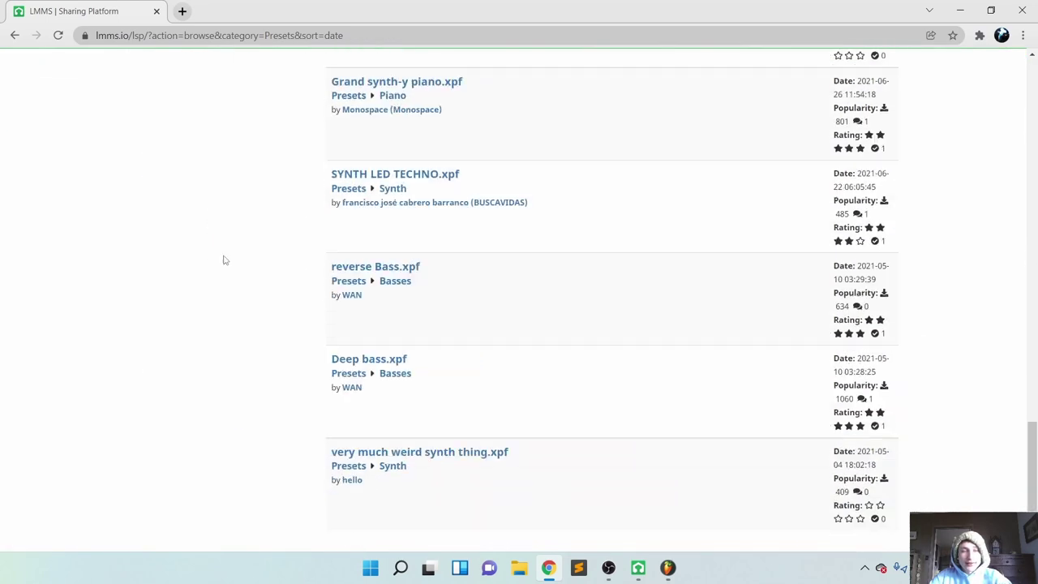
{"action": "left_click_drag", "start_coordinate": [1032, 481], "coordinate": [1028, 69]}
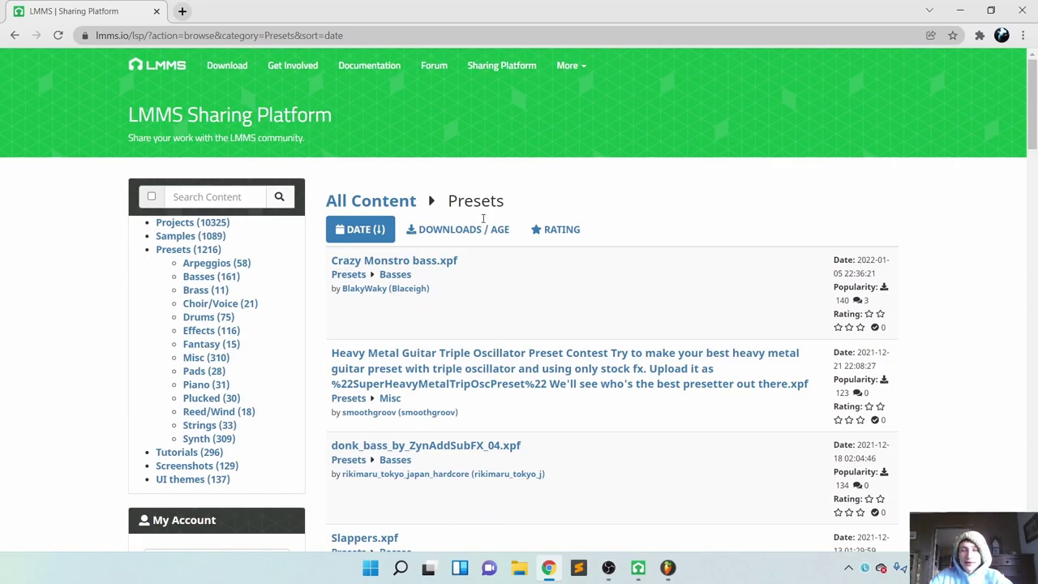
{"action": "left_click", "coordinate": [640, 568]}
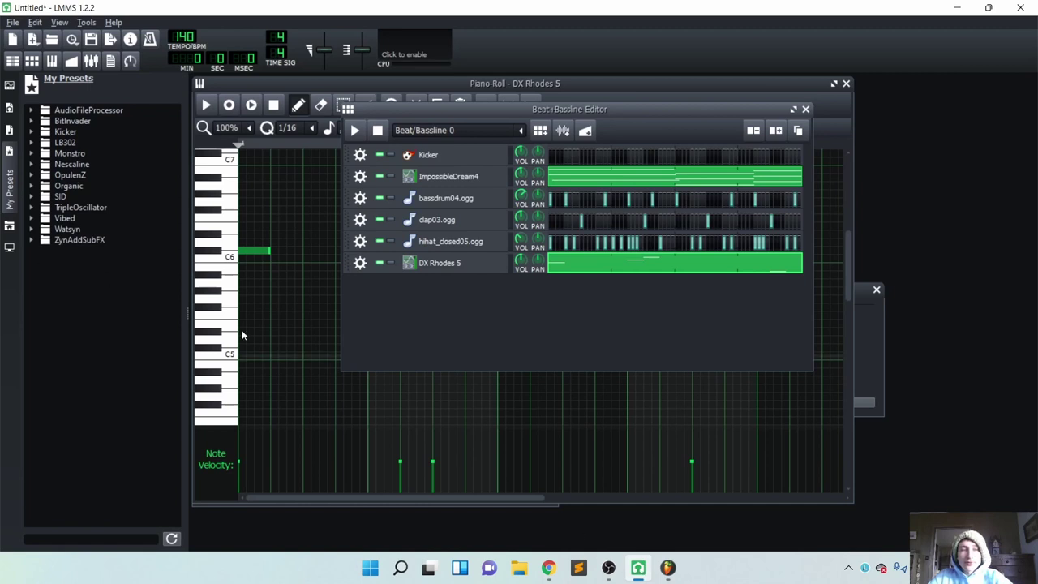
{"action": "left_click", "coordinate": [549, 567]}
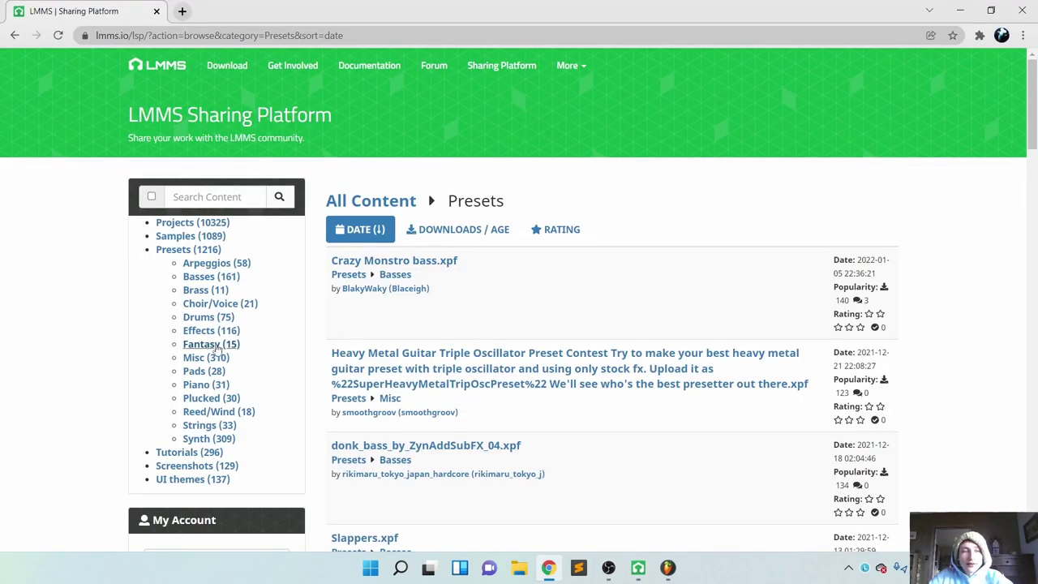
Step: Filter the shared presets to Piano and sort them by rating
{"action": "left_click", "coordinate": [209, 373]}
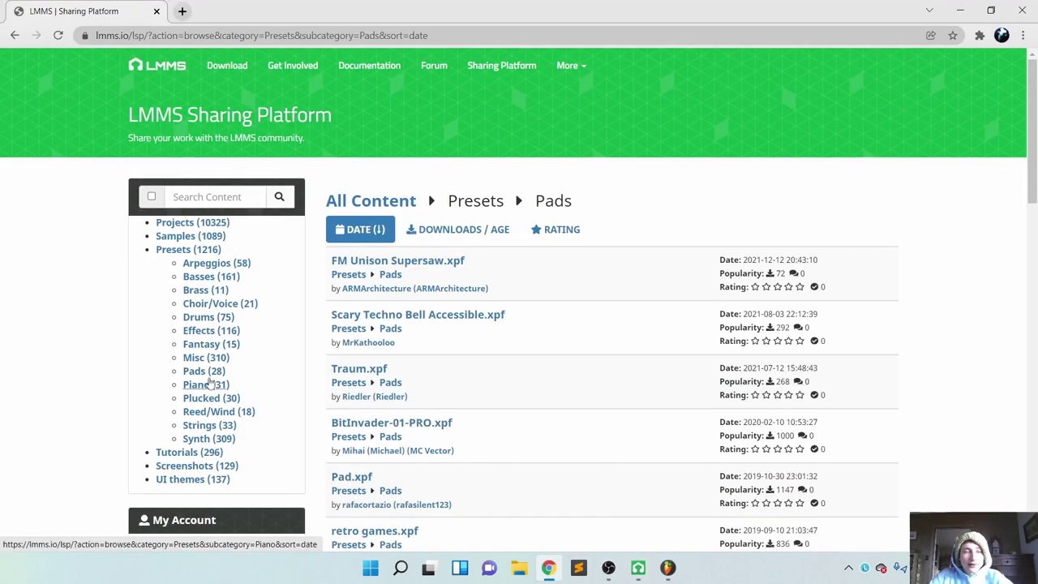
{"action": "left_click", "coordinate": [208, 385]}
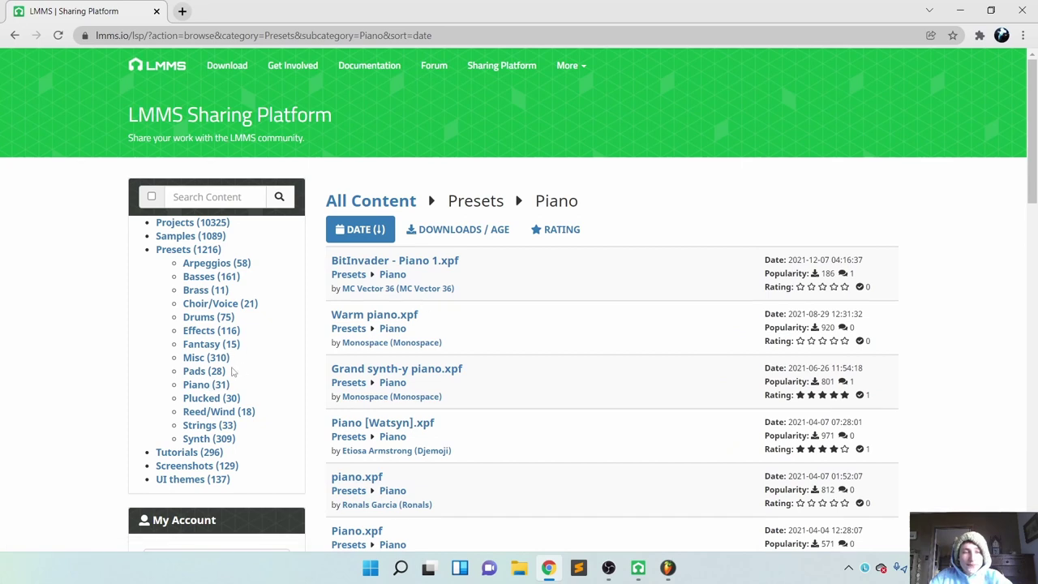
{"action": "left_click", "coordinate": [563, 229]}
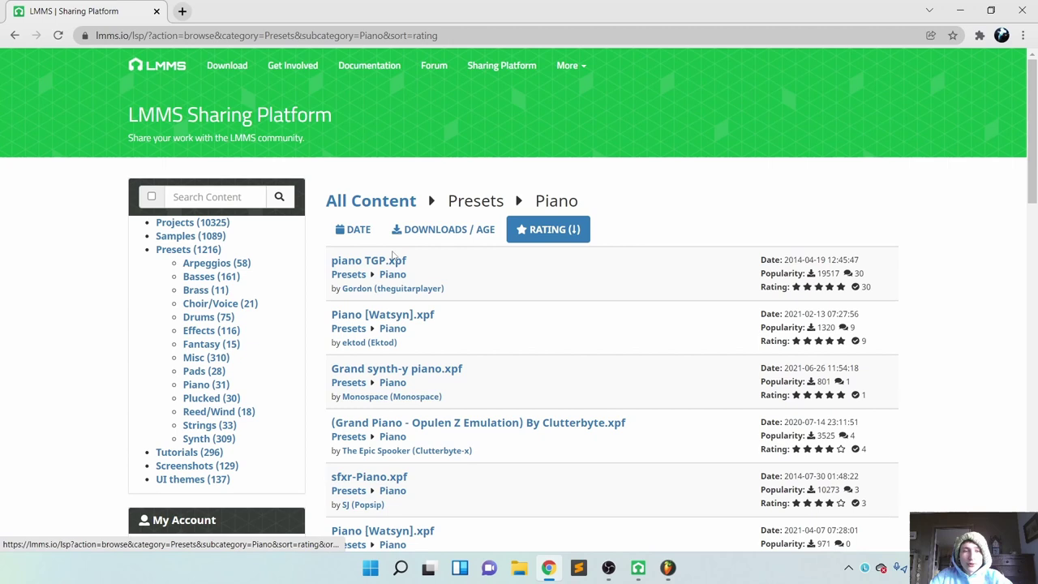
{"action": "scroll", "coordinate": [562, 498], "scroll_direction": "down", "scroll_amount": 4}
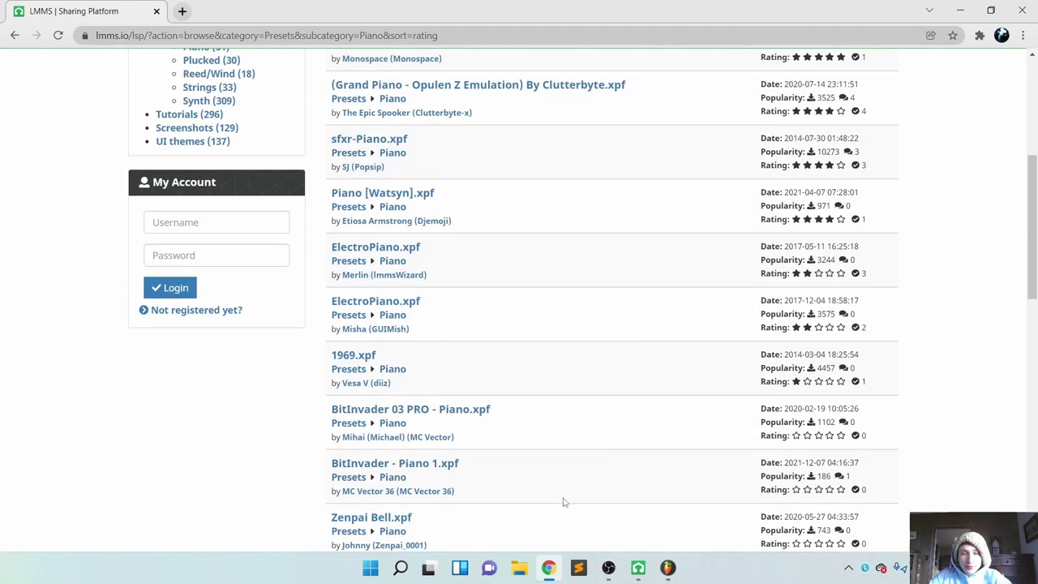
{"action": "scroll", "coordinate": [563, 502], "scroll_direction": "up", "scroll_amount": 4}
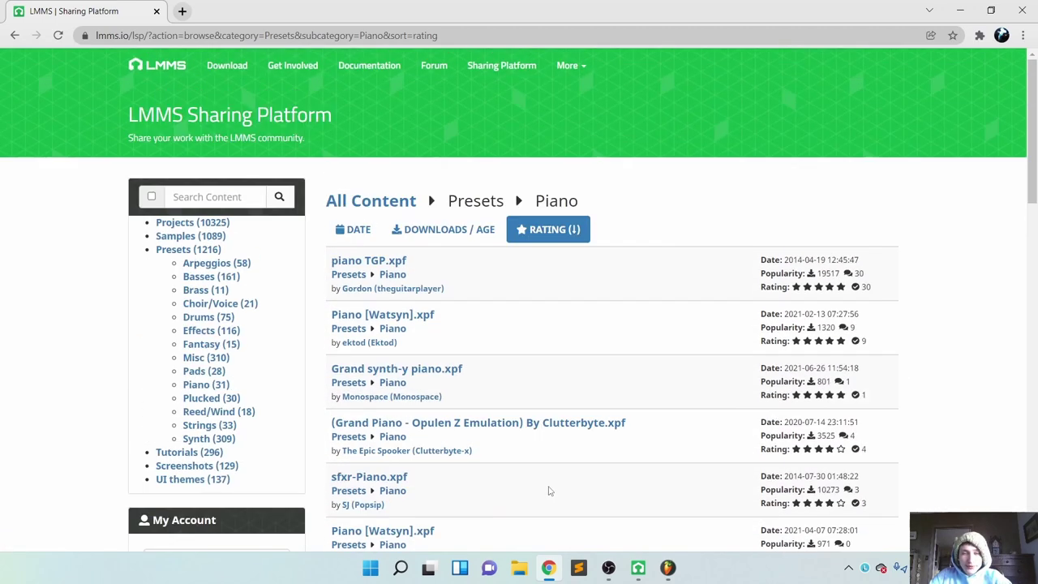
Step: Download piano TGP.xpf and shrink the browser to reveal LMMS
{"action": "left_click", "coordinate": [386, 264]}
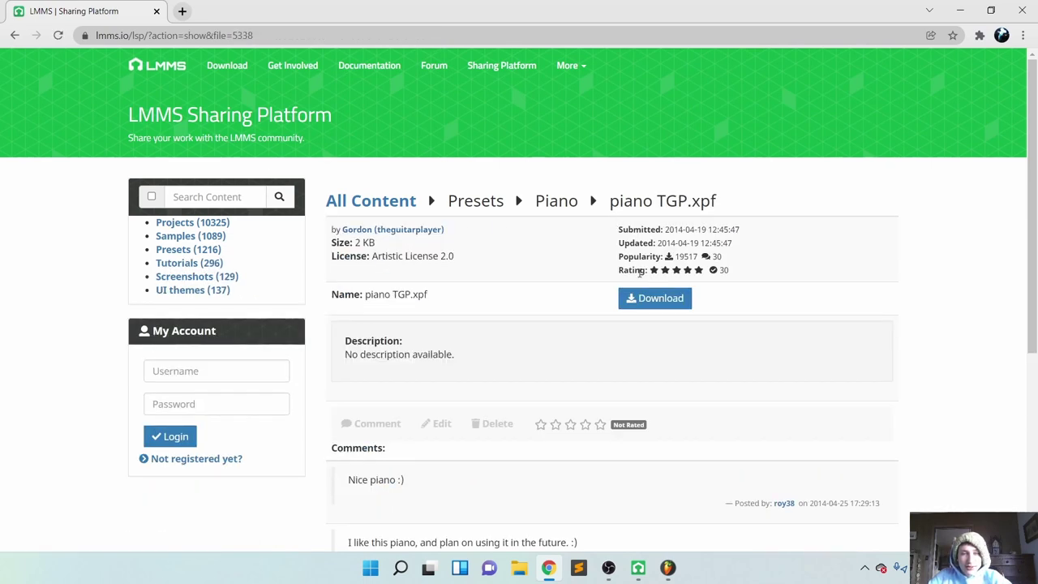
{"action": "left_click", "coordinate": [650, 298]}
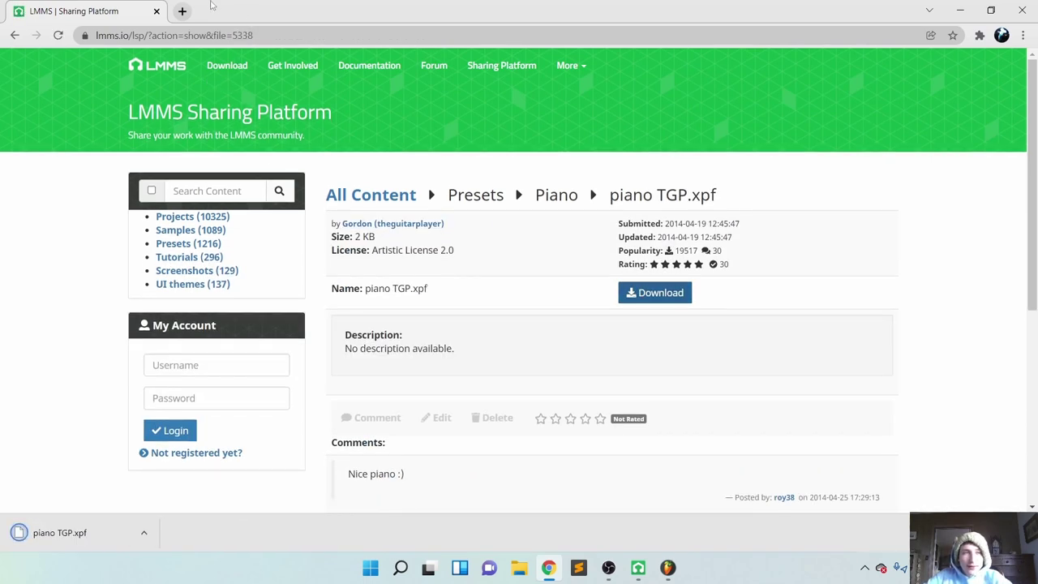
{"action": "left_click_drag", "start_coordinate": [208, 6], "coordinate": [744, 61]}
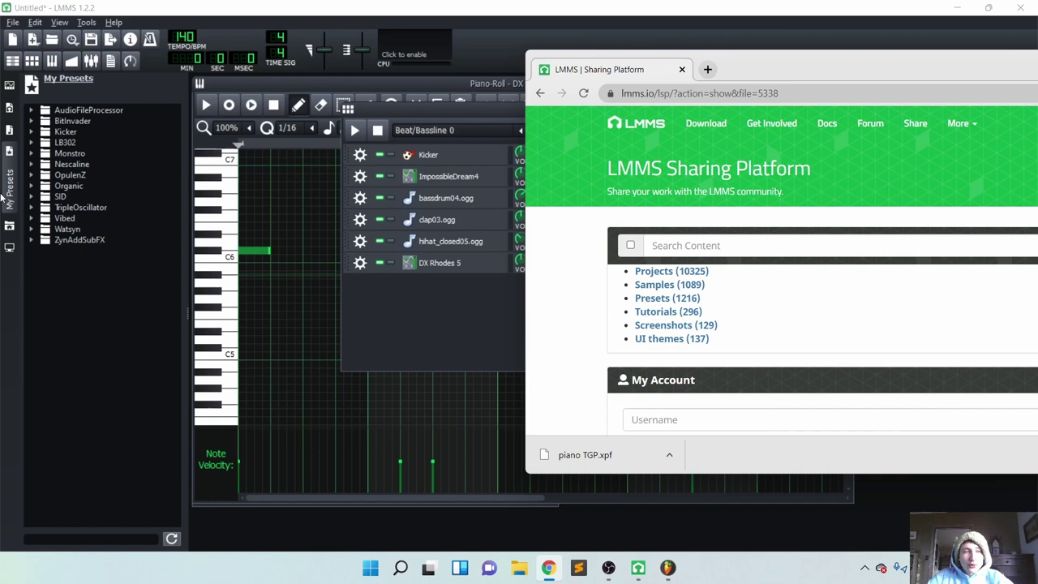
Step: Find the LMMS install folder in Program Files from the LMMS shortcut's file location
{"action": "left_click", "coordinate": [130, 409]}
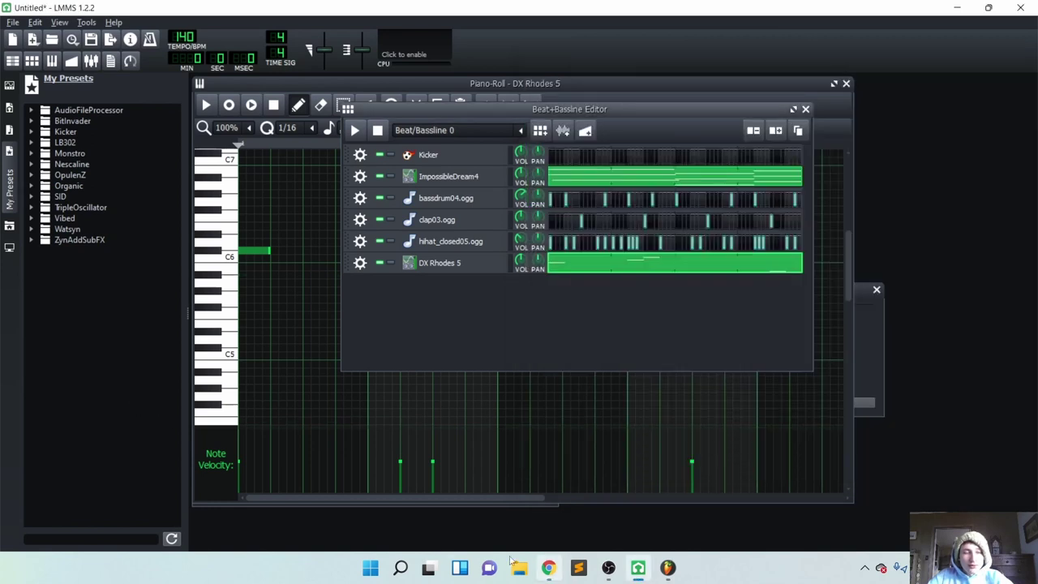
{"action": "left_click", "coordinate": [400, 567]}
{"action": "type", "text": "lmms"}
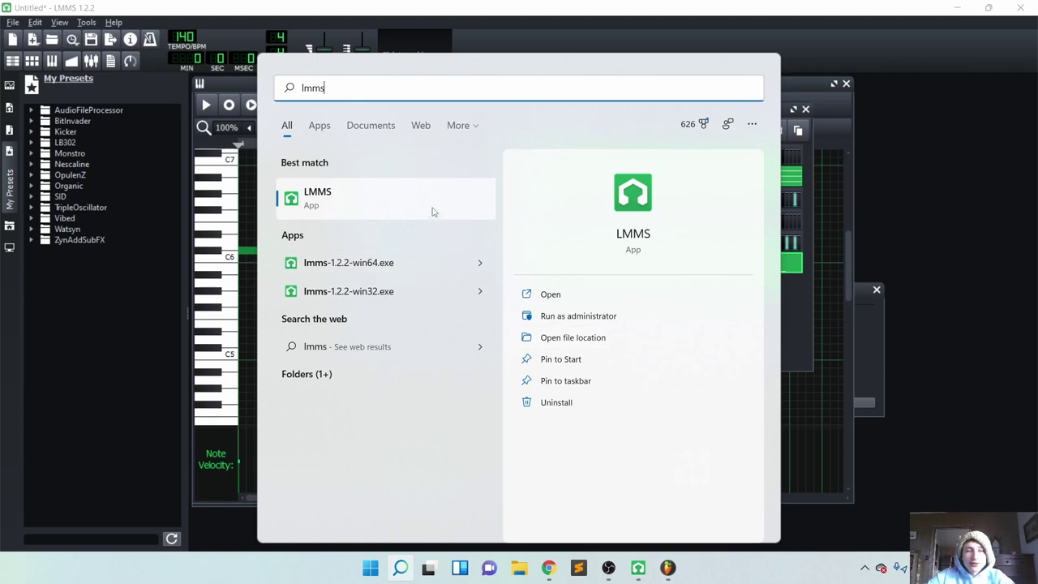
{"action": "left_click", "coordinate": [536, 339]}
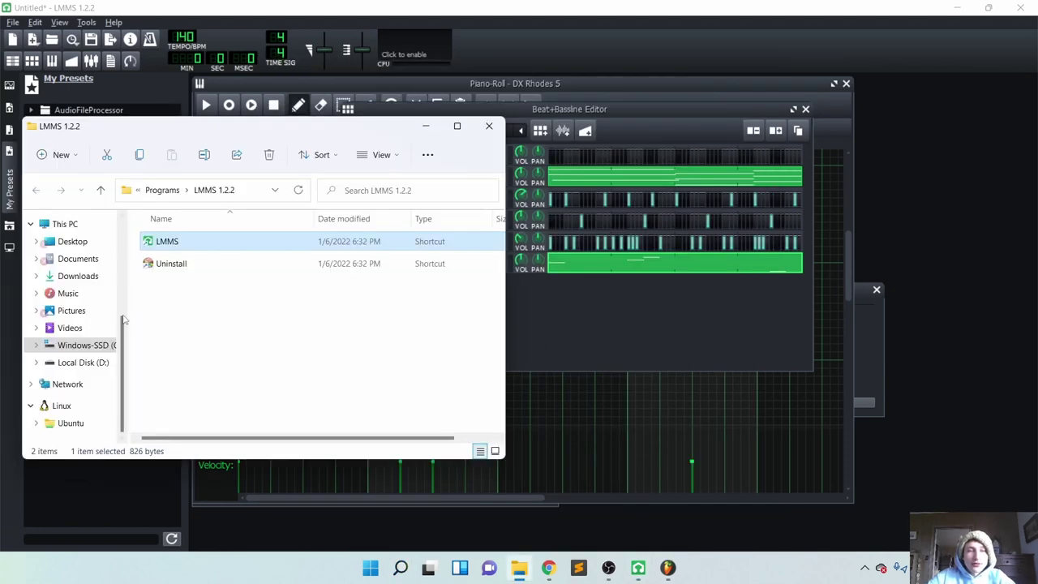
{"action": "right_click", "coordinate": [171, 243]}
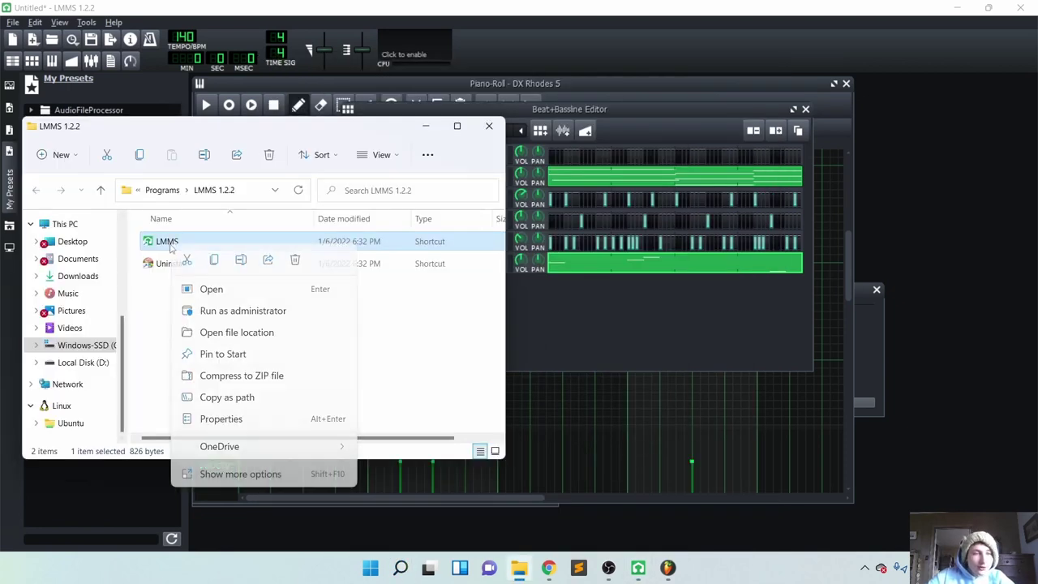
{"action": "left_click", "coordinate": [231, 332]}
Step: Go into data, then presets, and enlarge the Explorer window to show all preset folders
{"action": "scroll", "coordinate": [250, 415], "scroll_direction": "up", "scroll_amount": 5}
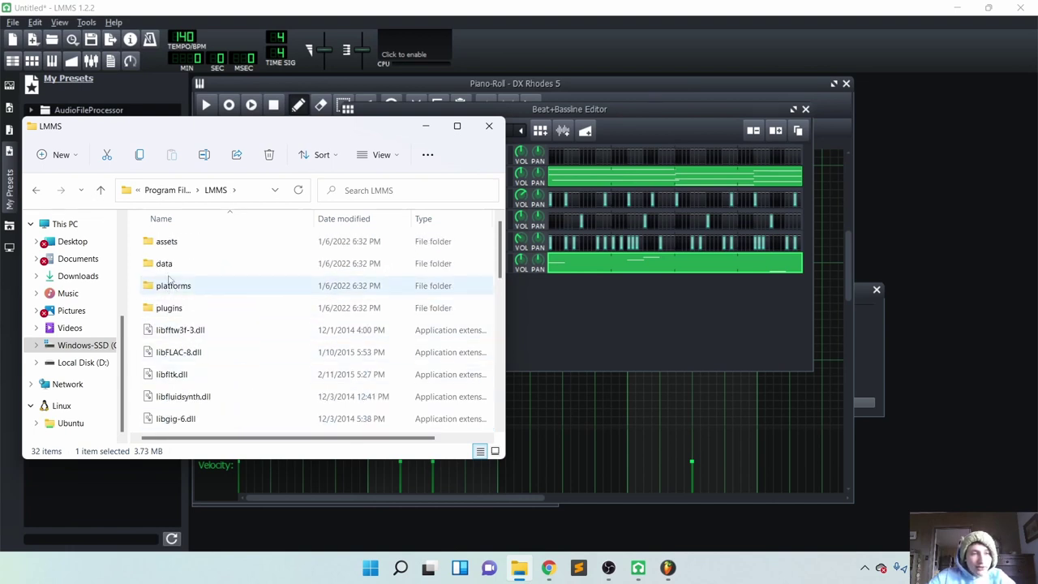
{"action": "left_click", "coordinate": [193, 264]}
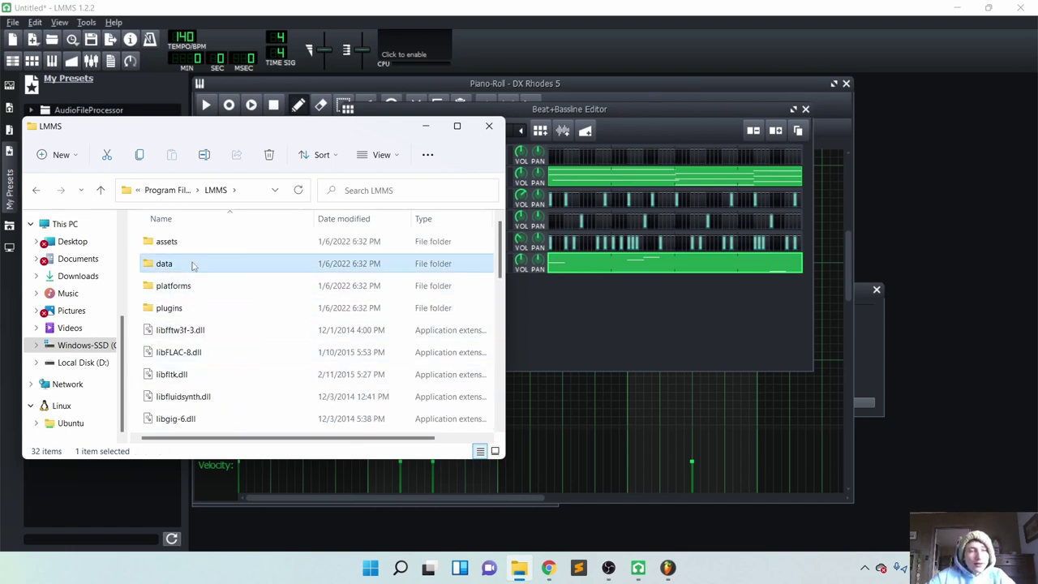
{"action": "double_click", "coordinate": [163, 264]}
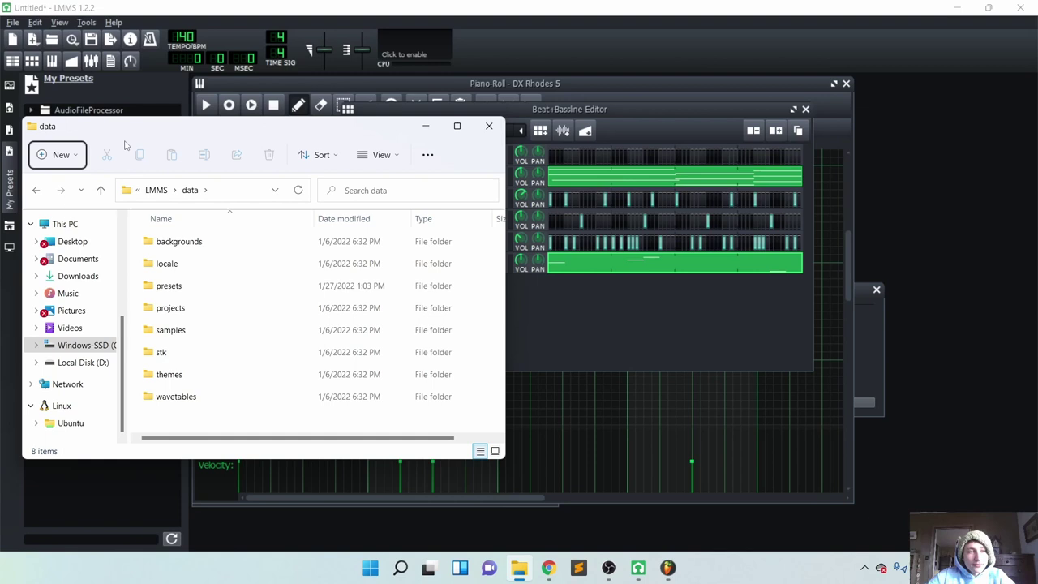
{"action": "left_click_drag", "start_coordinate": [162, 137], "coordinate": [221, 137]}
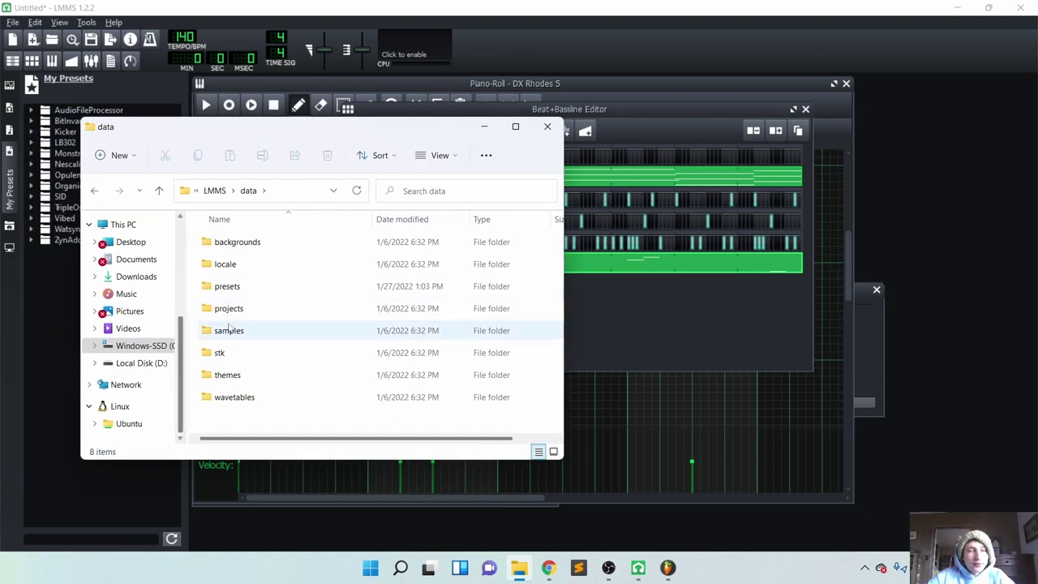
{"action": "left_click", "coordinate": [247, 352]}
{"action": "left_click", "coordinate": [232, 421]}
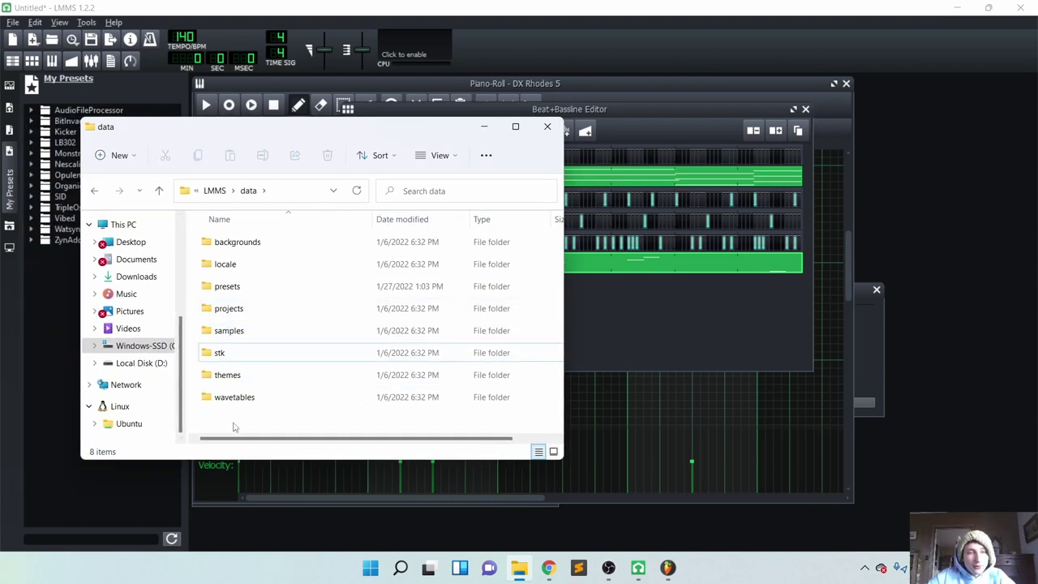
{"action": "double_click", "coordinate": [245, 290]}
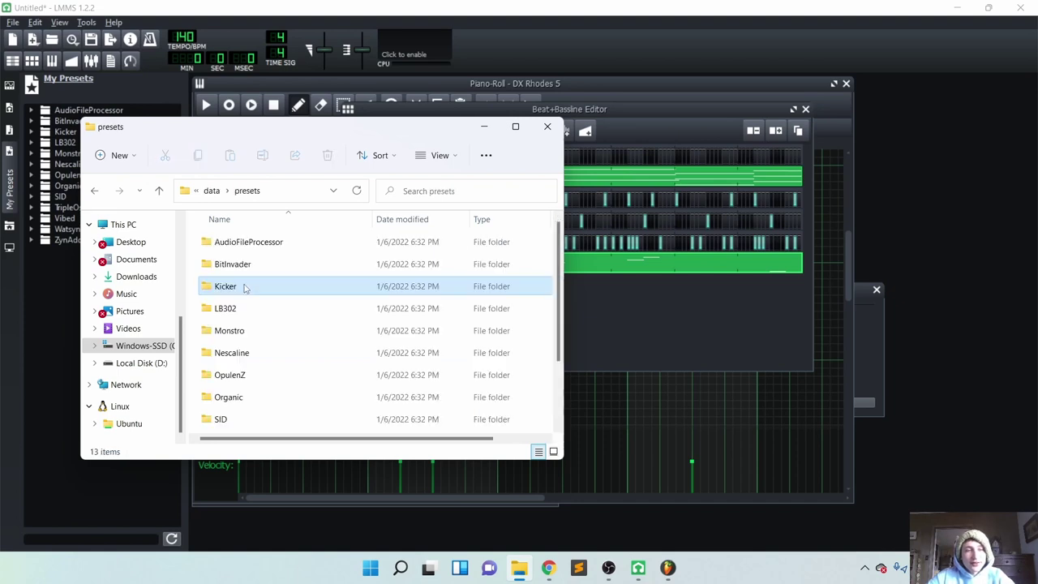
{"action": "scroll", "coordinate": [248, 289], "scroll_direction": "down", "scroll_amount": 2}
{"action": "scroll", "coordinate": [251, 290], "scroll_direction": "up", "scroll_amount": 2}
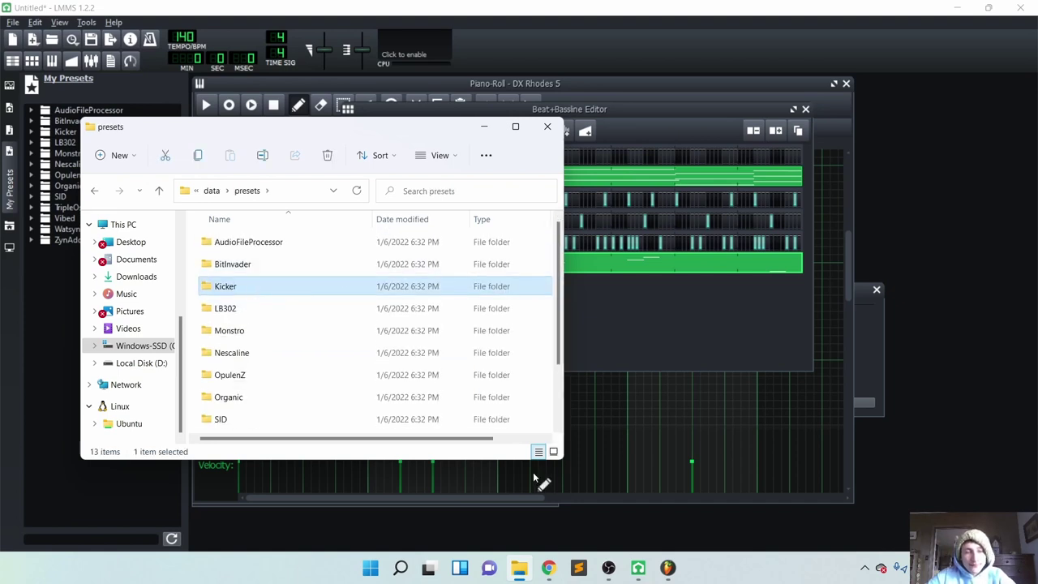
{"action": "left_click_drag", "start_coordinate": [561, 458], "coordinate": [734, 521]}
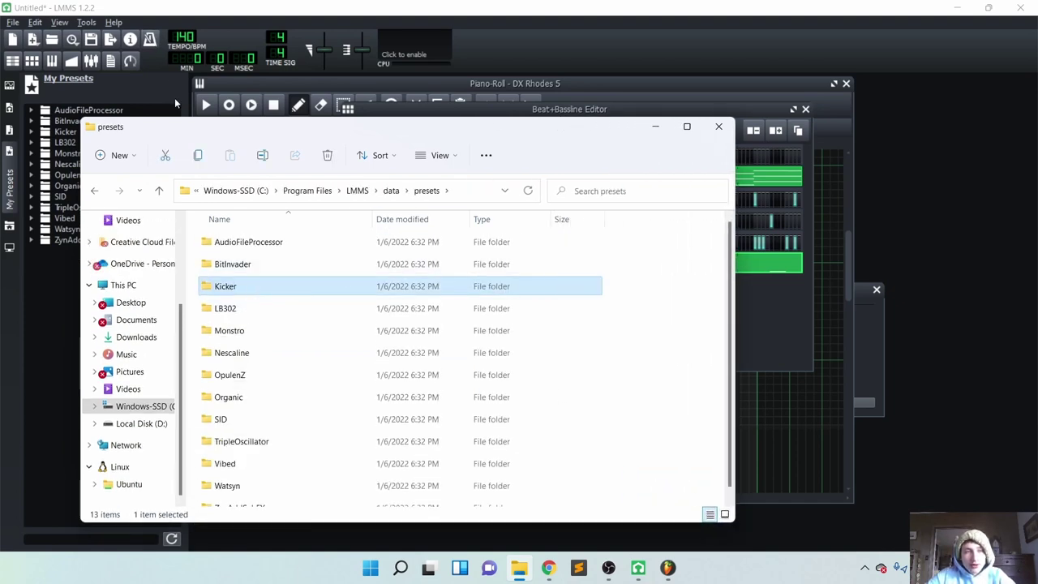
{"action": "left_click_drag", "start_coordinate": [162, 118], "coordinate": [163, 58]}
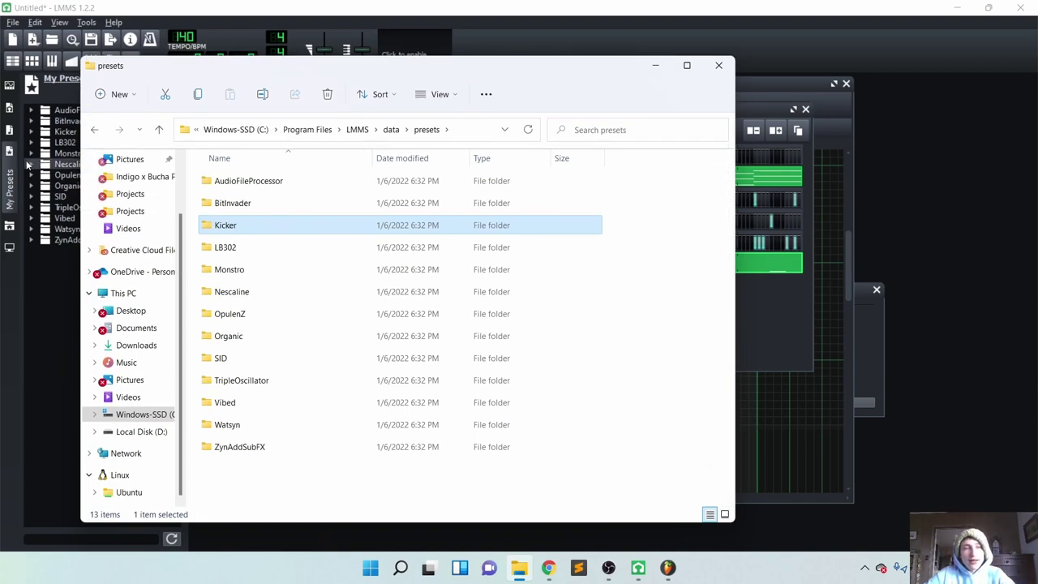
{"action": "left_click", "coordinate": [240, 465]}
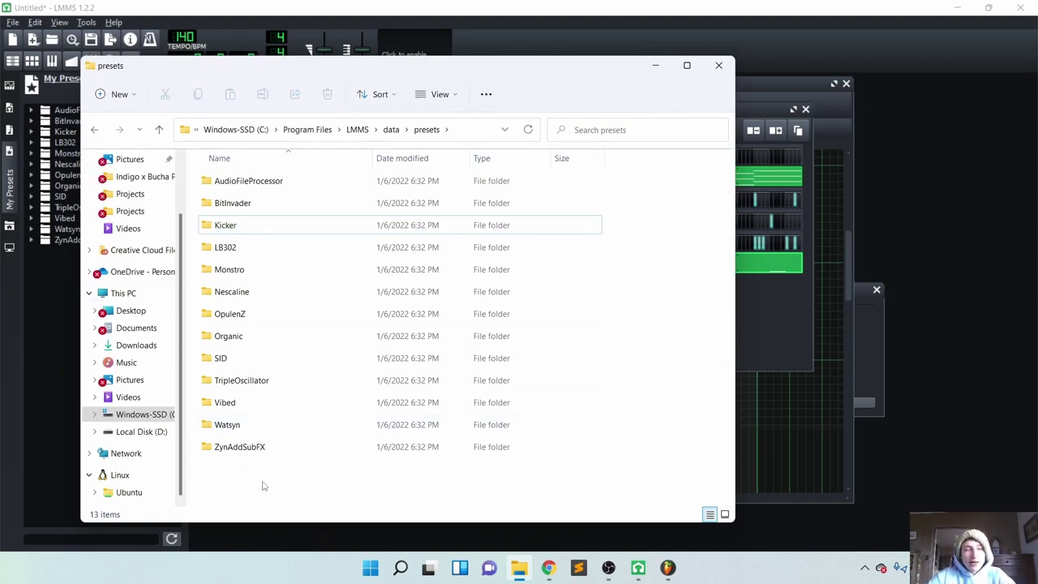
Step: Create a new folder named Custom Presets in the presets folder, granting administrator permission
{"action": "right_click", "coordinate": [263, 487]}
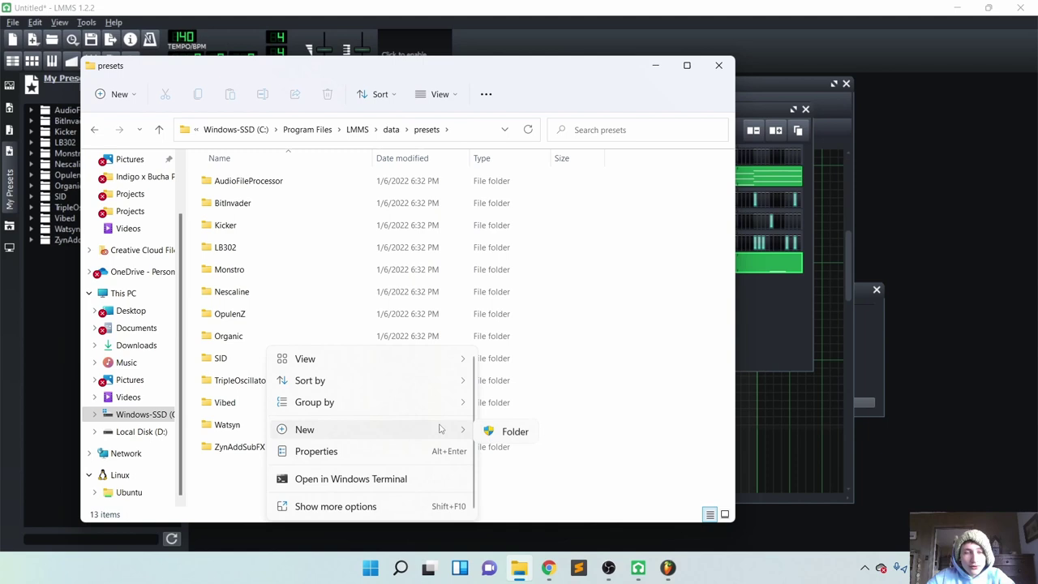
{"action": "left_click", "coordinate": [481, 431]}
{"action": "key", "text": "Return"}
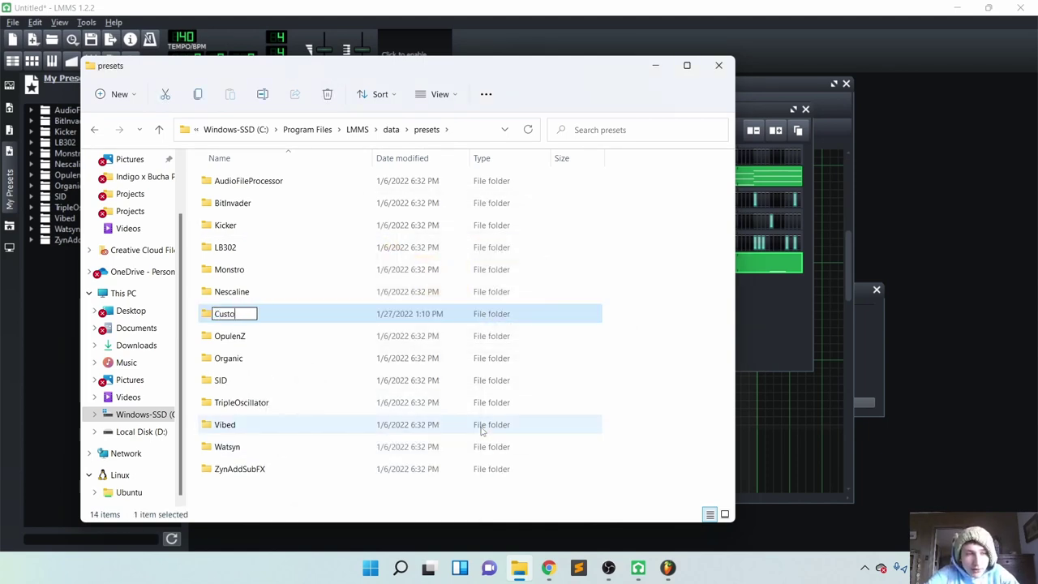
{"action": "key", "text": "Return"}
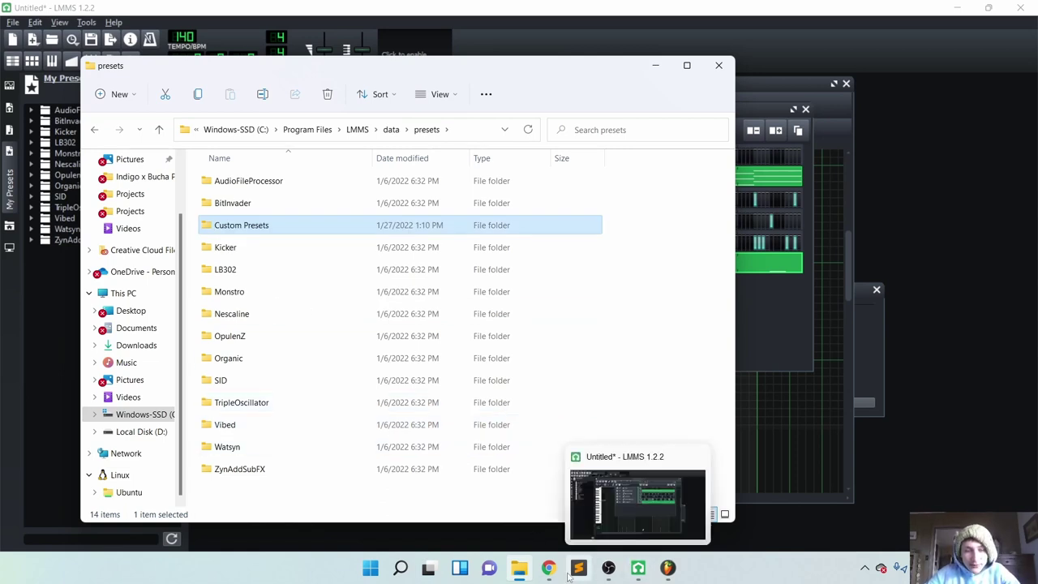
Step: Copy piano TGP.xpf from the browser download into Custom Presets, then close Chrome and Explorer
{"action": "left_click", "coordinate": [549, 570]}
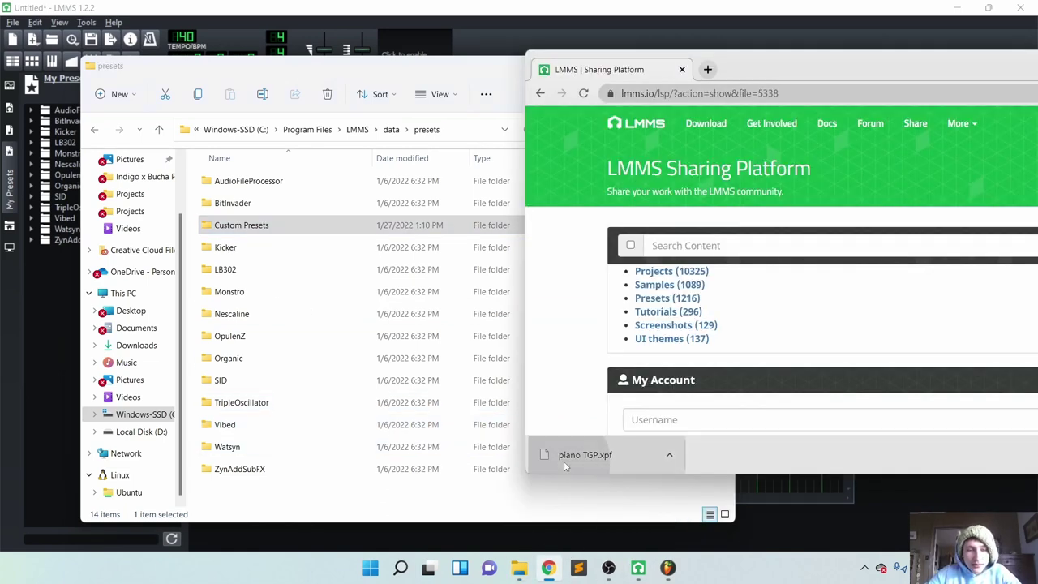
{"action": "left_click_drag", "start_coordinate": [568, 455], "coordinate": [234, 227]}
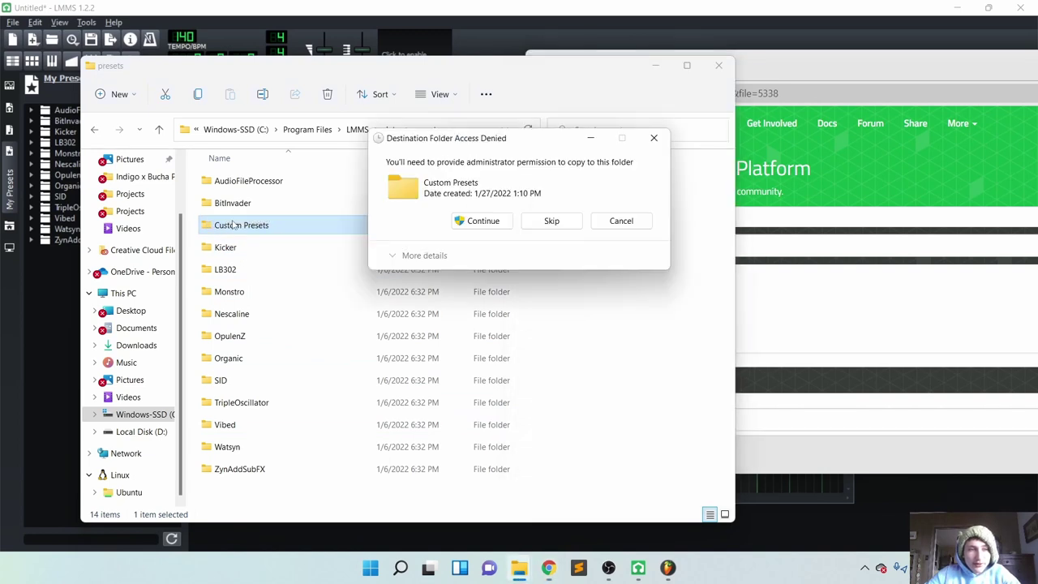
{"action": "left_click", "coordinate": [460, 221]}
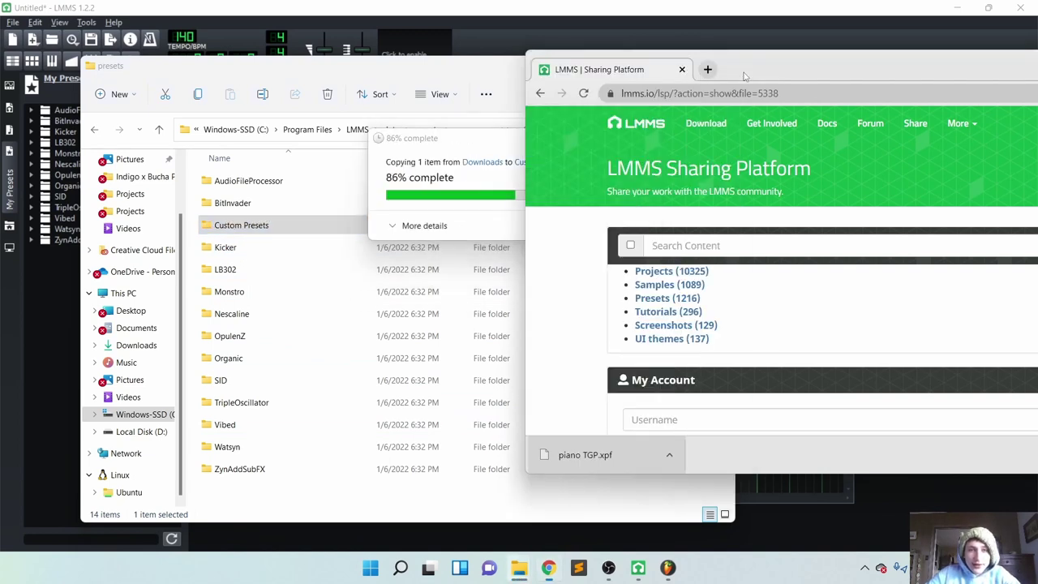
{"action": "left_click", "coordinate": [681, 70]}
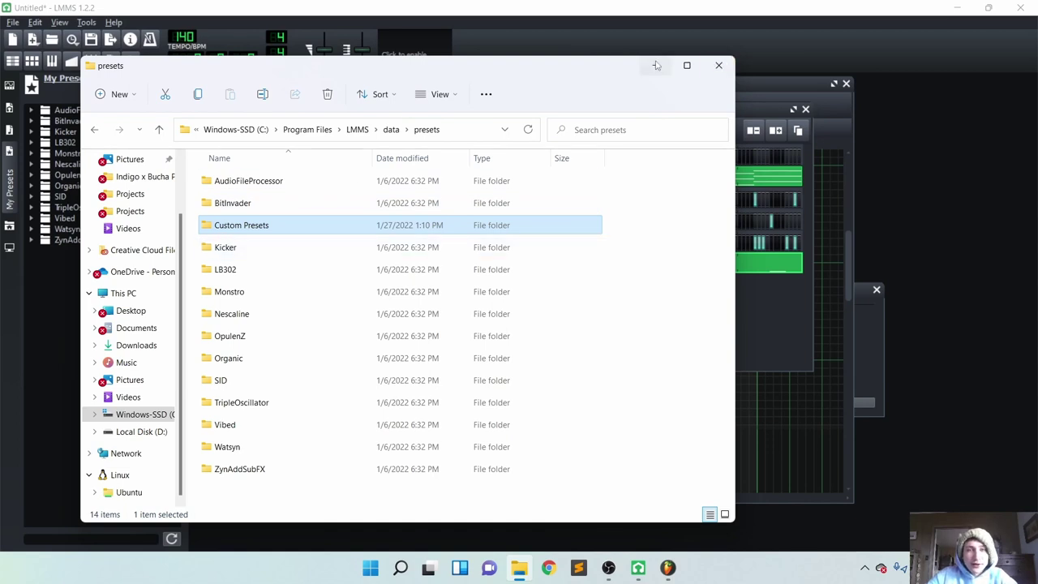
{"action": "left_click", "coordinate": [720, 65]}
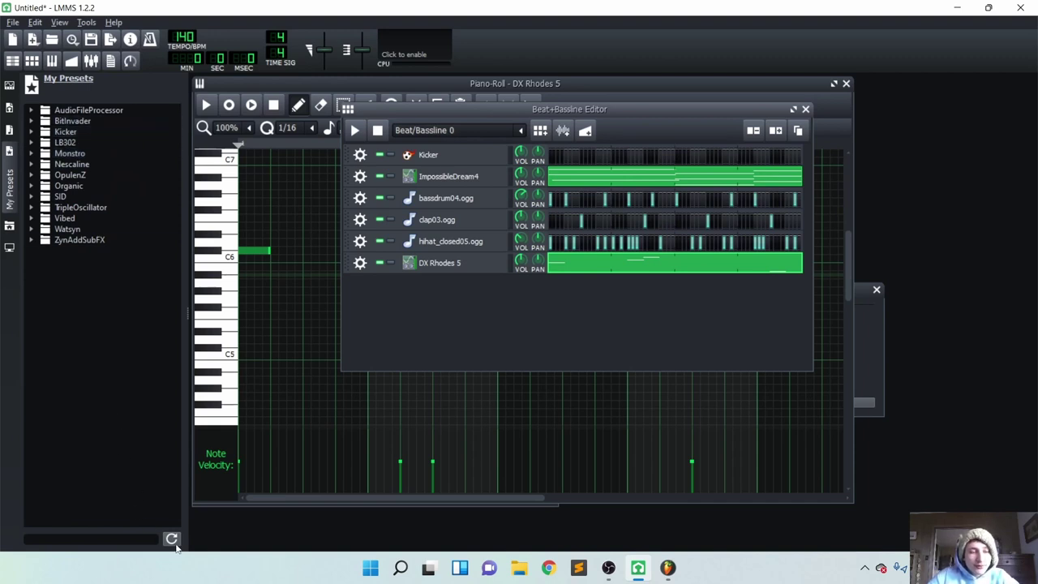
Step: Refresh My Presets and drag piano TGP.xpf from Custom Presets into the Beat+Bassline Editor
{"action": "left_click", "coordinate": [171, 539]}
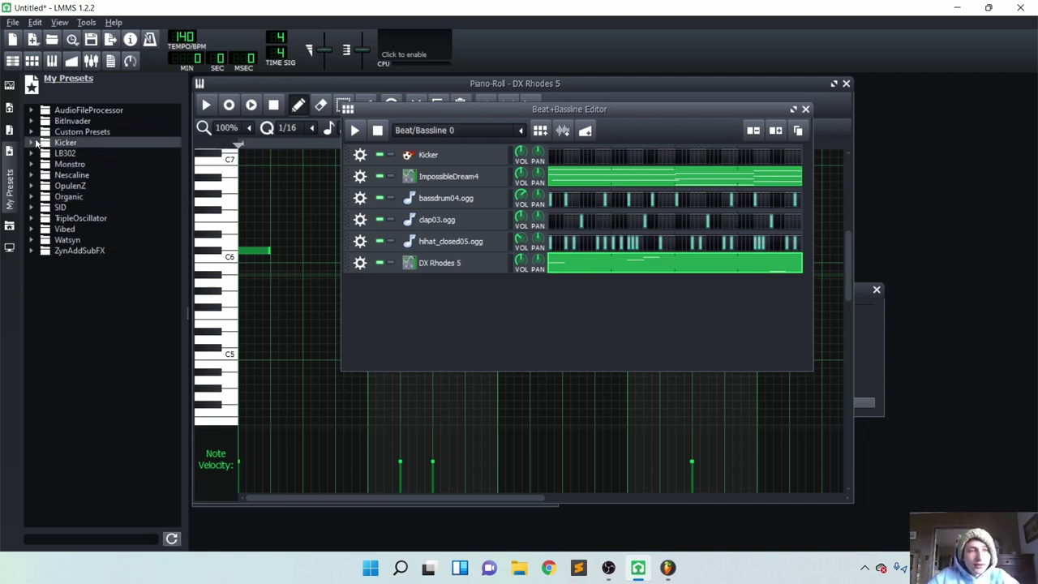
{"action": "left_click", "coordinate": [31, 132]}
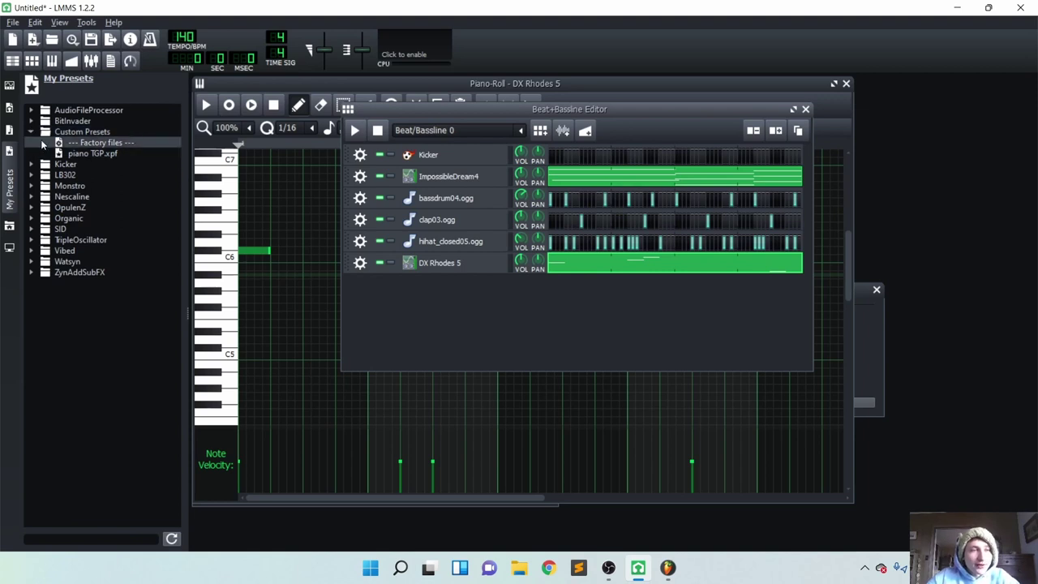
{"action": "left_click", "coordinate": [81, 154]}
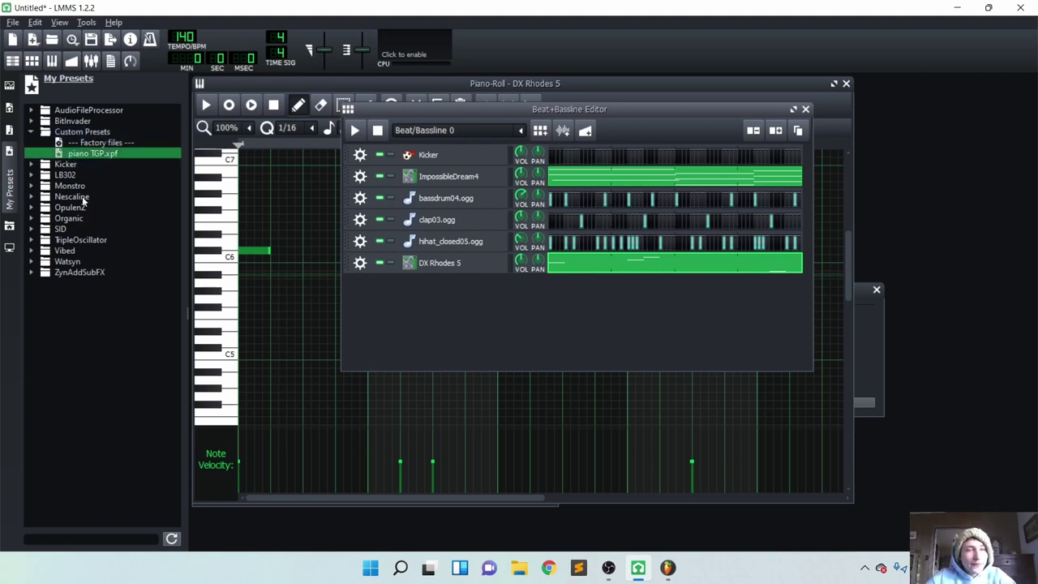
{"action": "left_click_drag", "start_coordinate": [115, 156], "coordinate": [488, 284]}
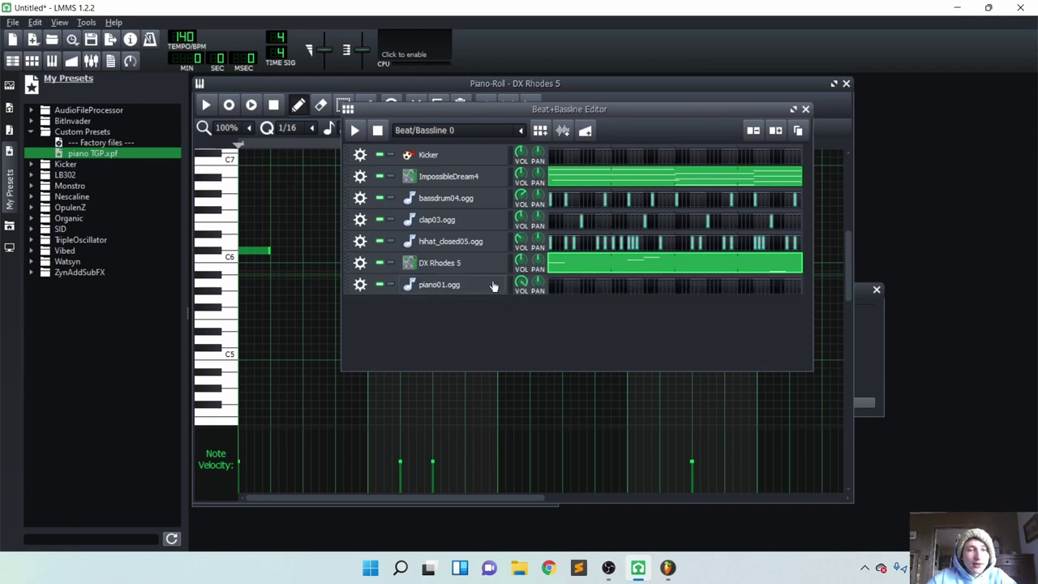
Step: In piano01.ogg's piano roll, draw four notes from C5, one per bar, then play the beat
{"action": "right_click", "coordinate": [580, 288]}
{"action": "left_click", "coordinate": [598, 300]}
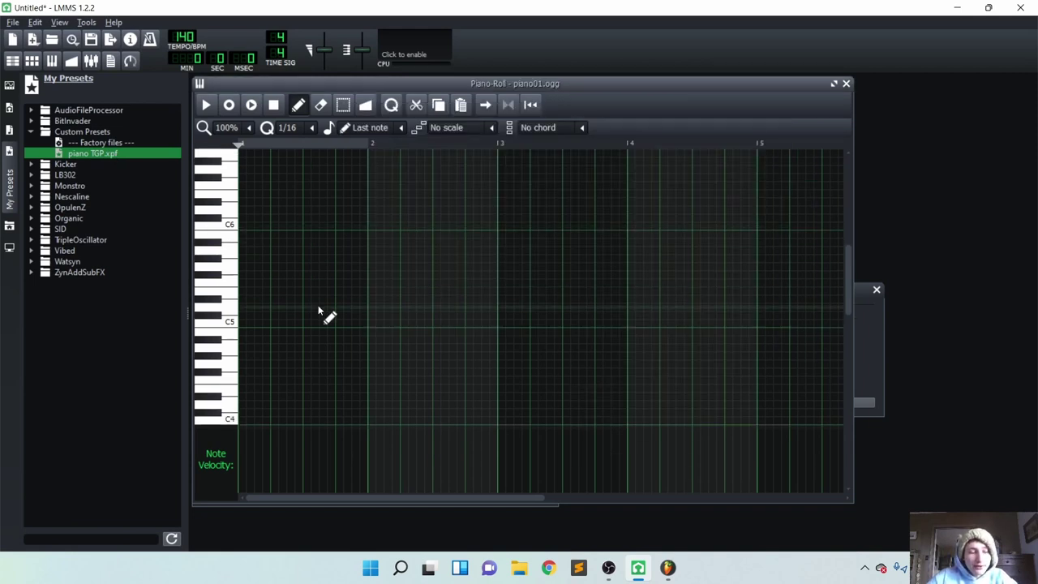
{"action": "scroll", "coordinate": [320, 316], "scroll_direction": "down", "scroll_amount": 2, "text": "ctrl"}
{"action": "scroll", "coordinate": [308, 318], "scroll_direction": "up", "scroll_amount": 2}
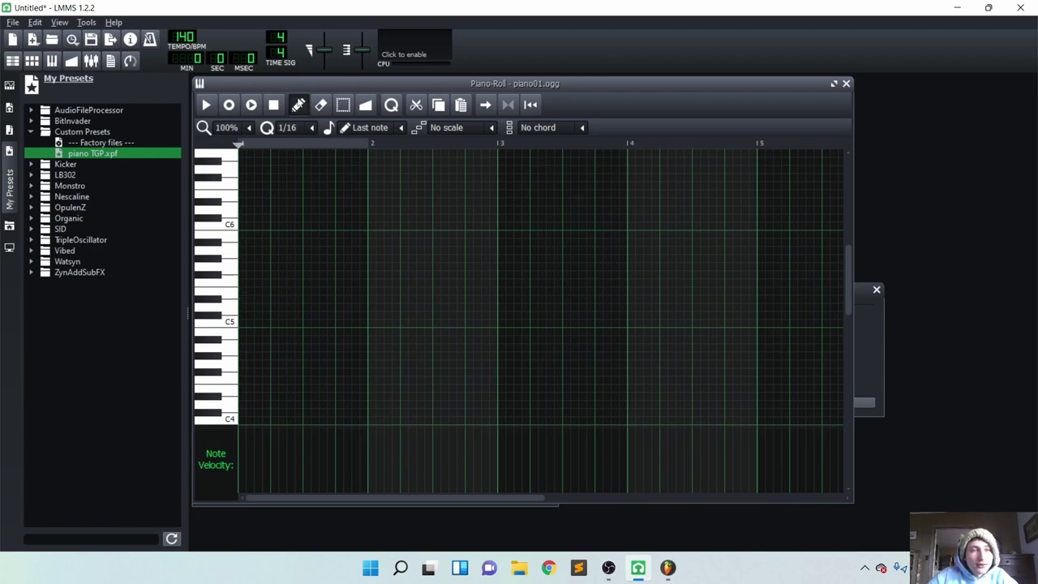
{"action": "left_click", "coordinate": [256, 314]}
{"action": "left_click_drag", "start_coordinate": [266, 326], "coordinate": [251, 334]}
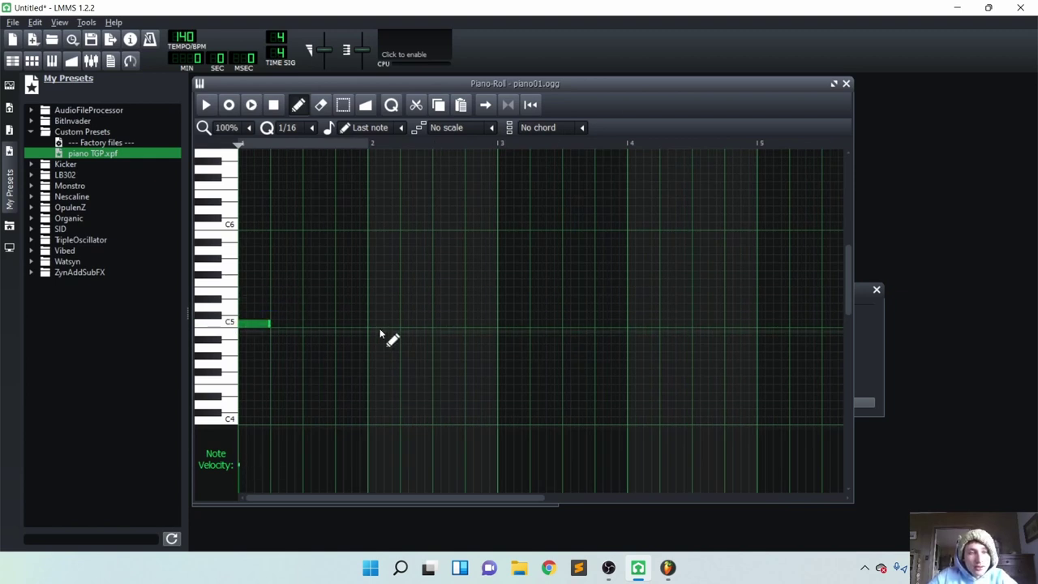
{"action": "left_click", "coordinate": [402, 308]}
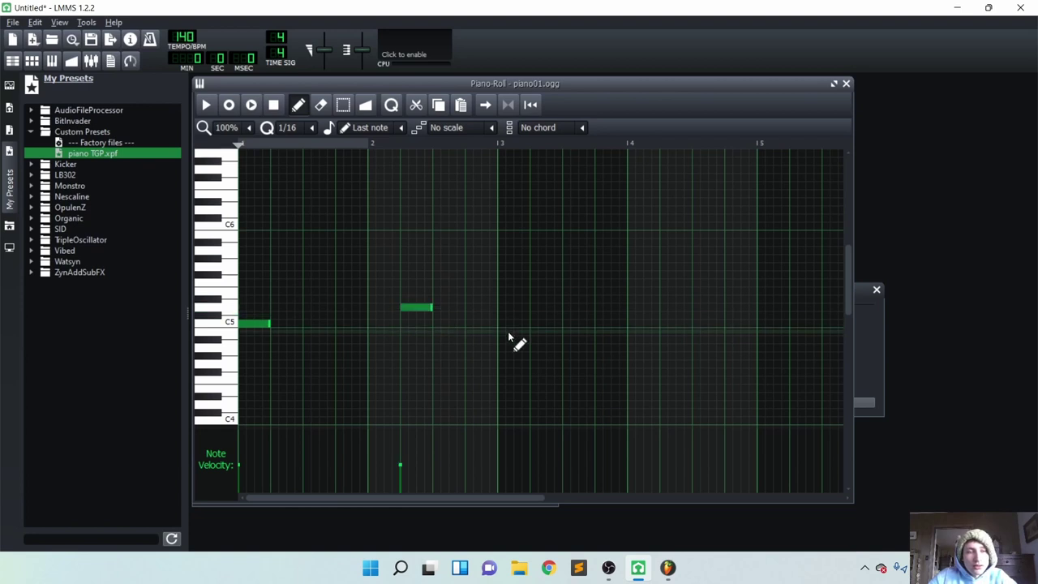
{"action": "left_click", "coordinate": [528, 350]}
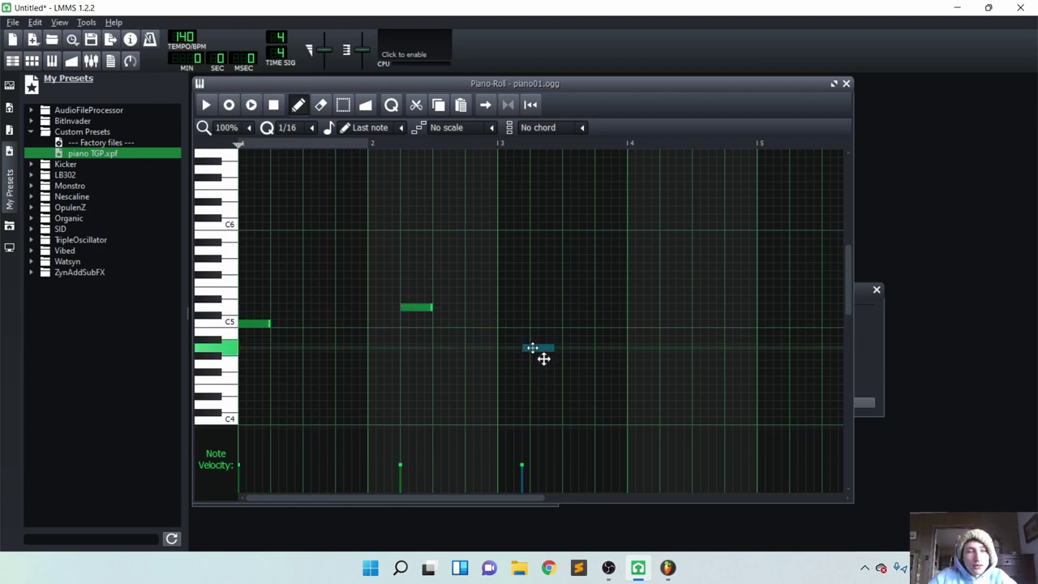
{"action": "left_click", "coordinate": [664, 332]}
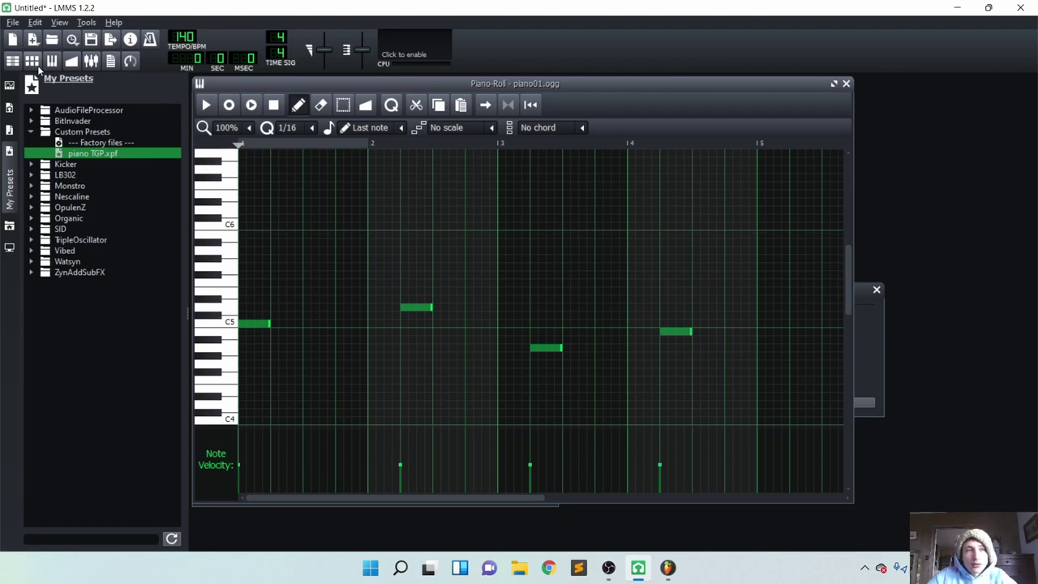
{"action": "left_click", "coordinate": [32, 61]}
{"action": "key", "text": "space"}
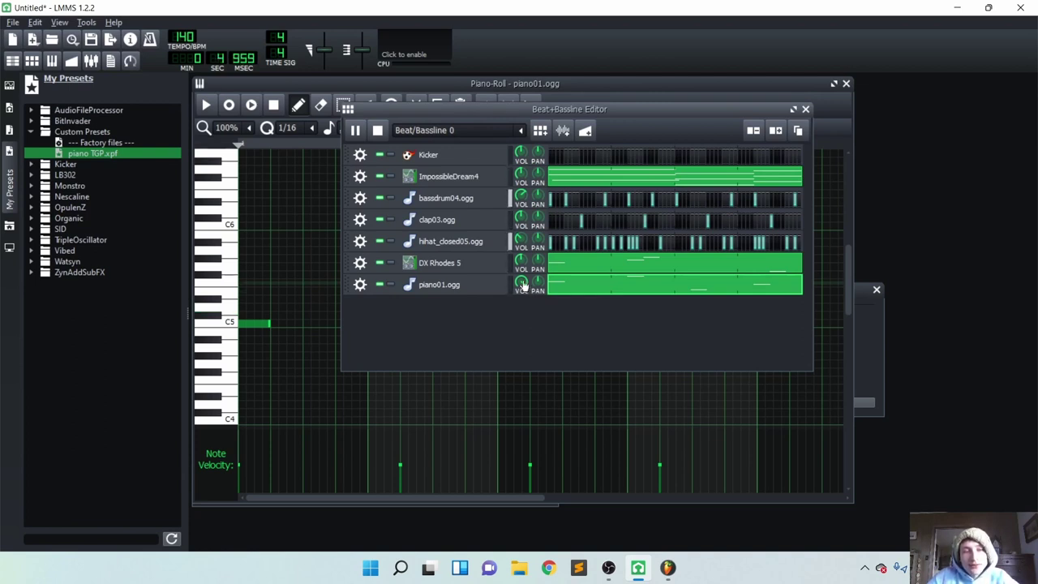
{"action": "left_click", "coordinate": [442, 284]}
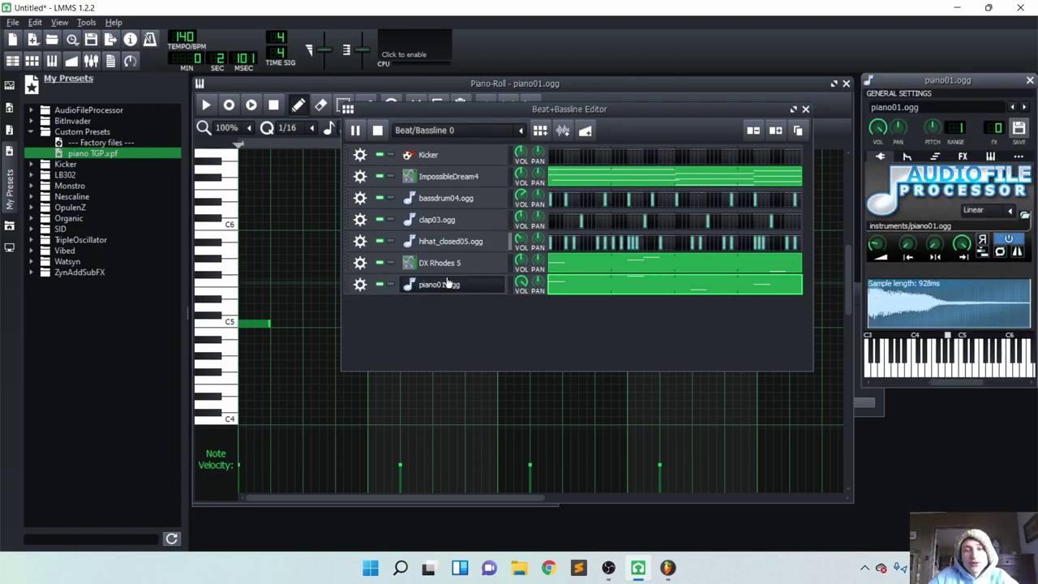
{"action": "left_click", "coordinate": [908, 156]}
{"action": "left_click", "coordinate": [934, 157]}
{"action": "left_click", "coordinate": [962, 156]}
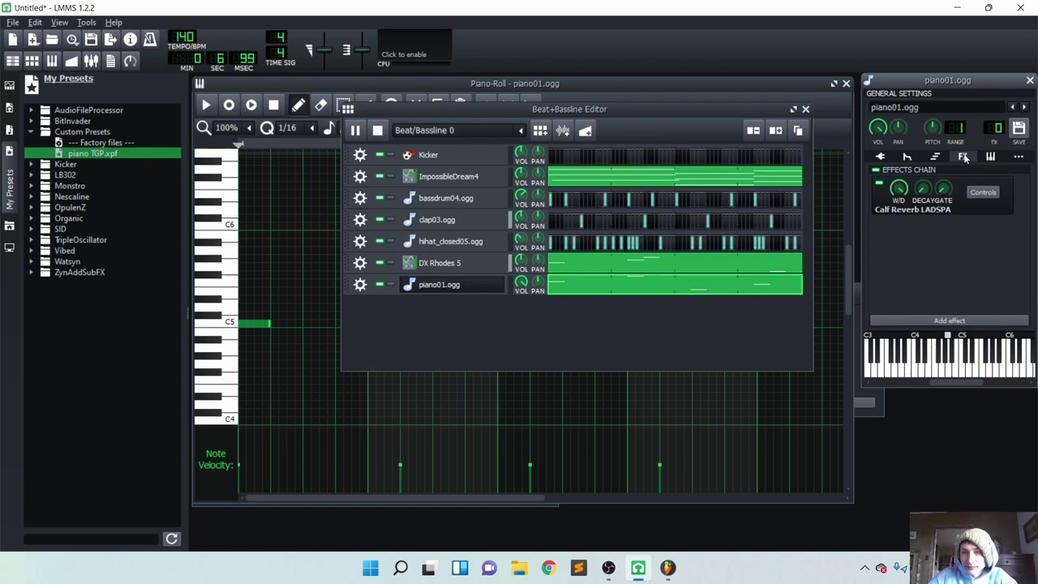
{"action": "left_click", "coordinate": [880, 156]}
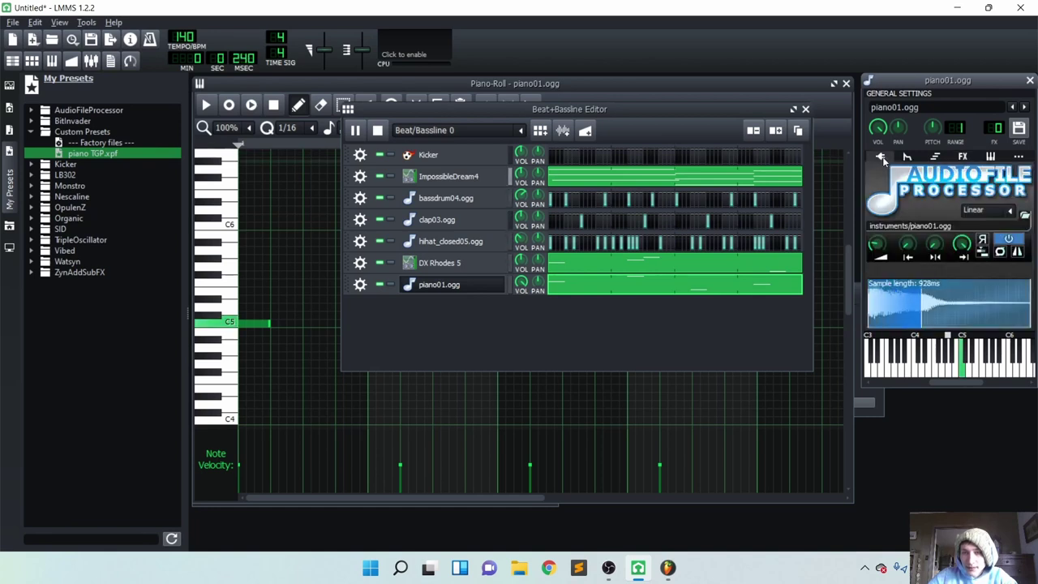
{"action": "left_click", "coordinate": [775, 331]}
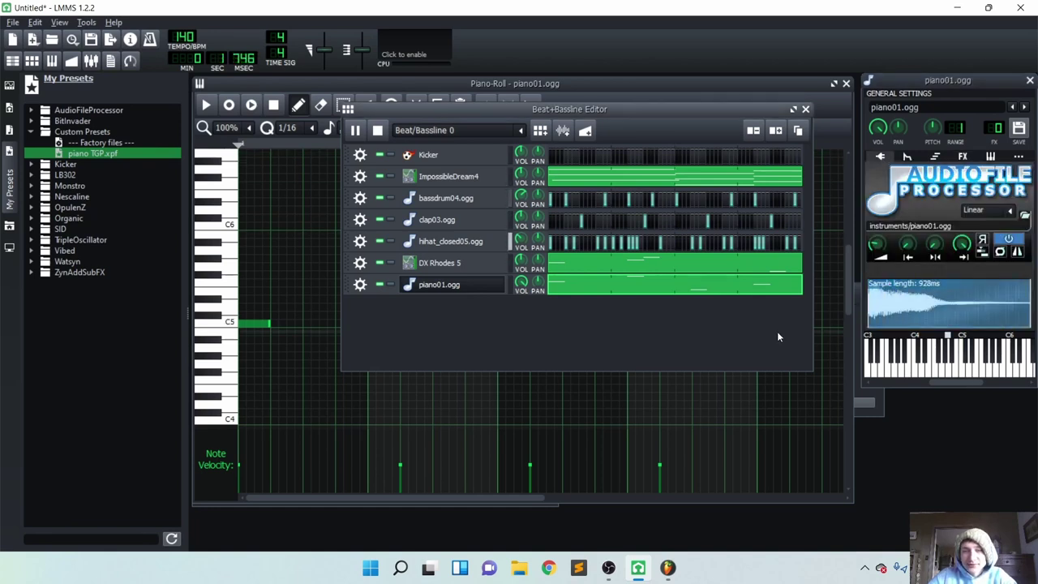
{"action": "left_click", "coordinate": [1029, 80]}
{"action": "left_click", "coordinate": [545, 568]}
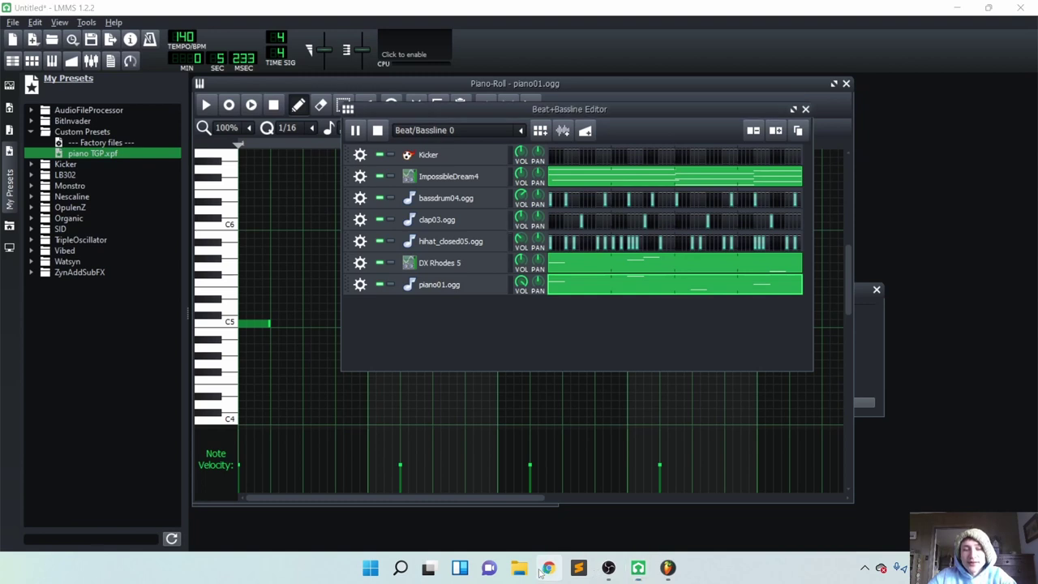
Step: Visit lmms.io, browse the Sharing Platform's Presets categories, then close Chrome
{"action": "type", "text": "lmms."}
{"action": "key", "text": "Return"}
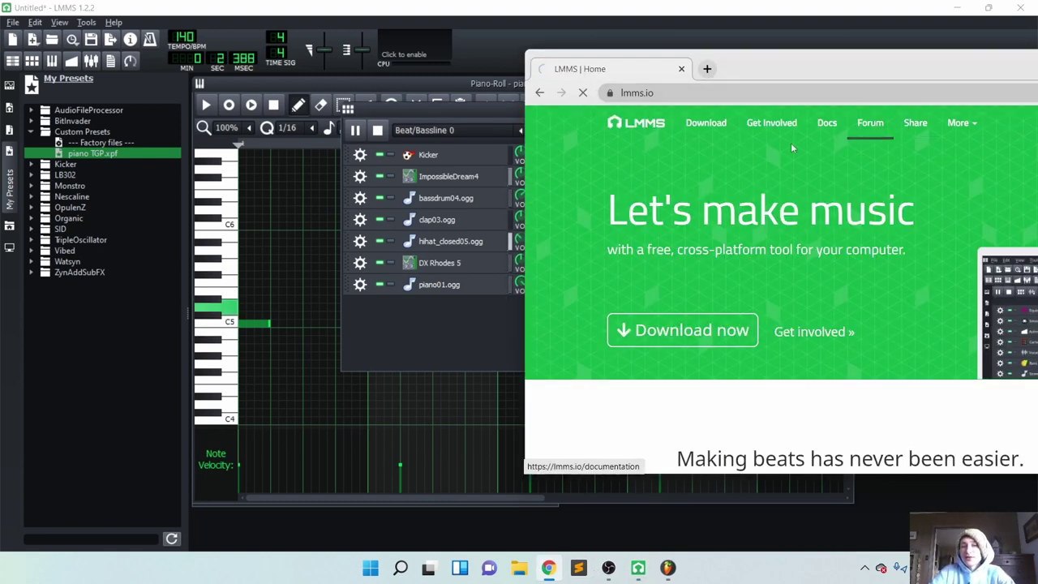
{"action": "left_click", "coordinate": [914, 124]}
{"action": "left_click", "coordinate": [667, 298]}
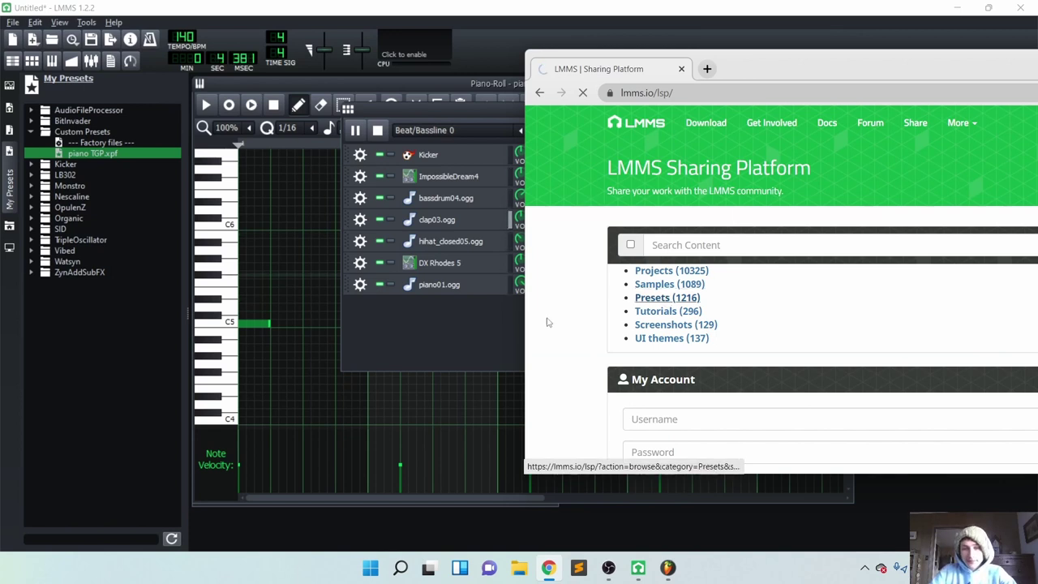
{"action": "scroll", "coordinate": [614, 183], "scroll_direction": "down", "scroll_amount": 4}
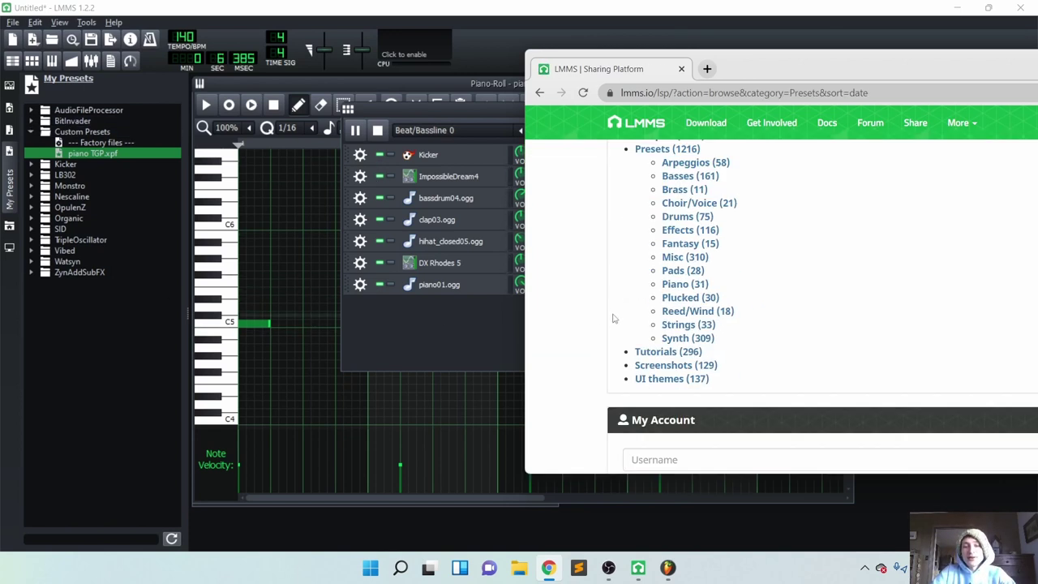
{"action": "scroll", "coordinate": [613, 183], "scroll_direction": "up", "scroll_amount": 3}
{"action": "scroll", "coordinate": [613, 182], "scroll_direction": "up", "scroll_amount": 1}
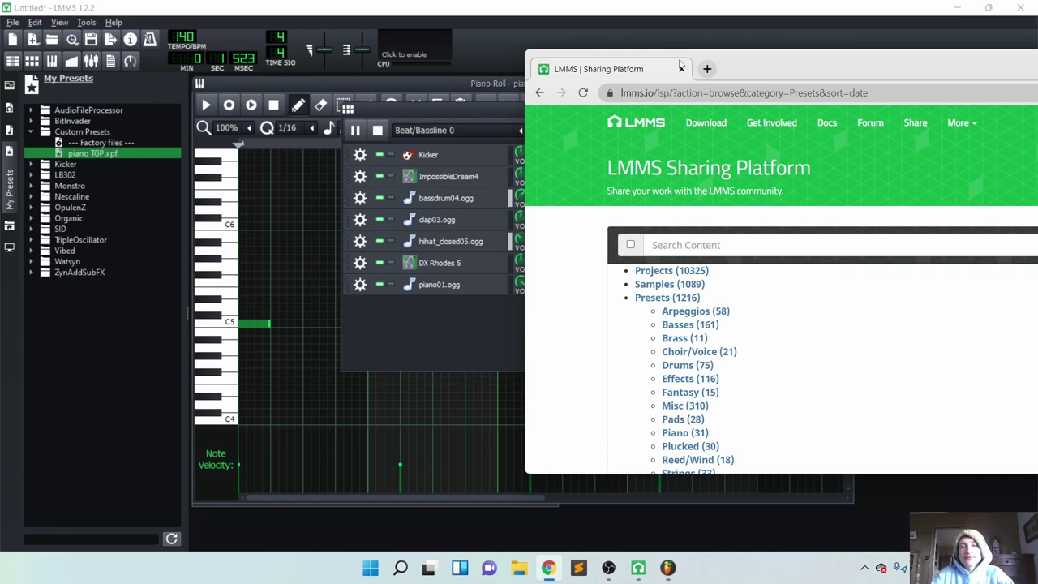
{"action": "left_click", "coordinate": [681, 69]}
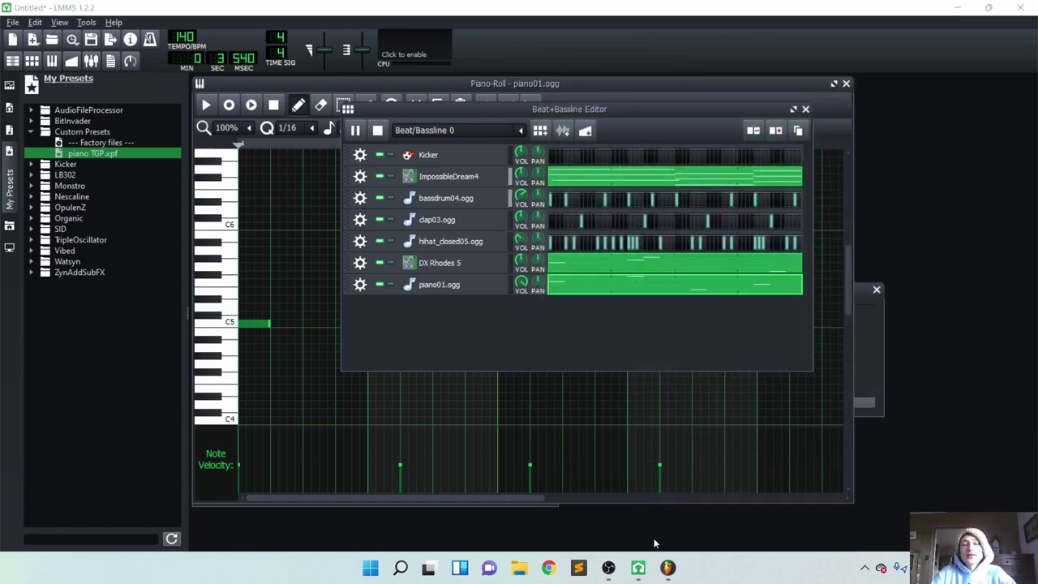
Step: Switch from the LMMS beat to the OBS Studio window
{"action": "left_click", "coordinate": [698, 327]}
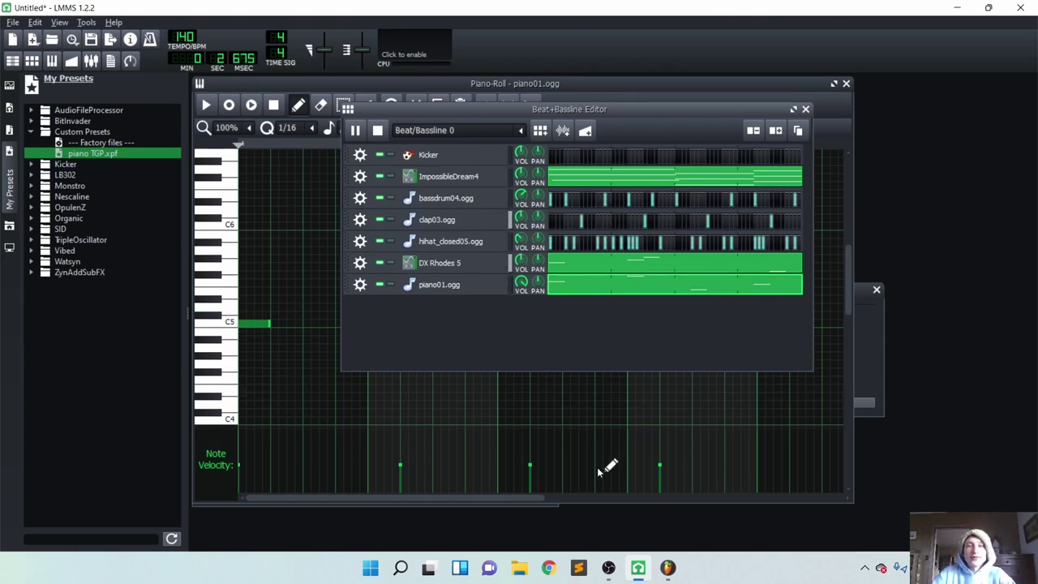
{"action": "left_click", "coordinate": [609, 566]}
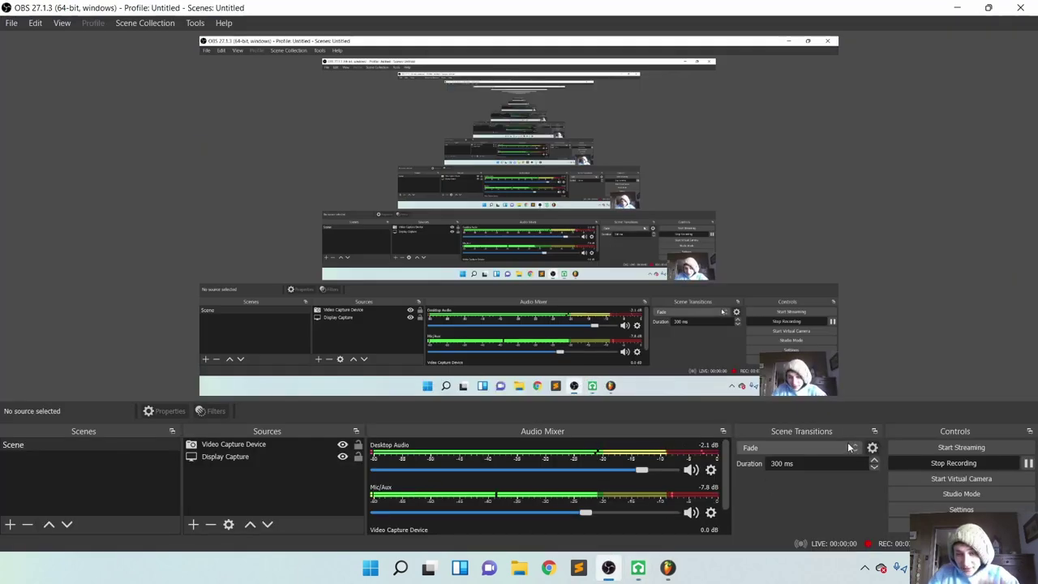